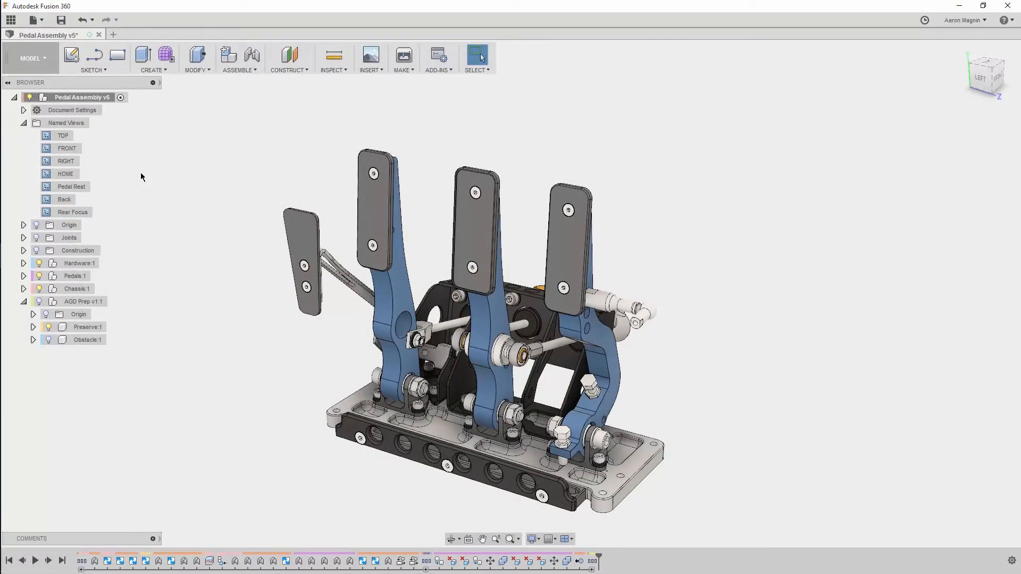
View the exploded pedal assembly in the Animation workspace and return to the Model workspace.
click(32, 58)
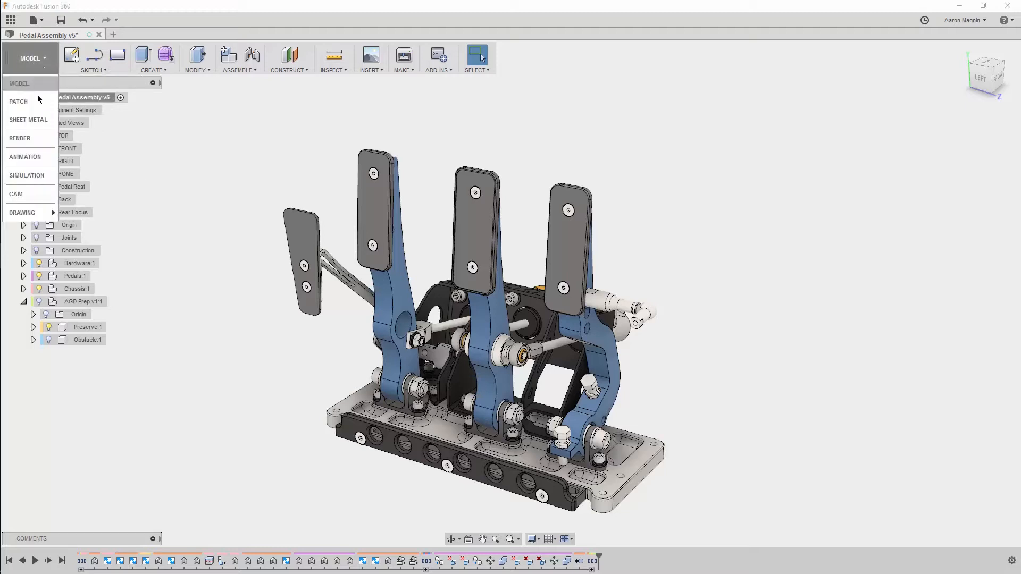
click(30, 157)
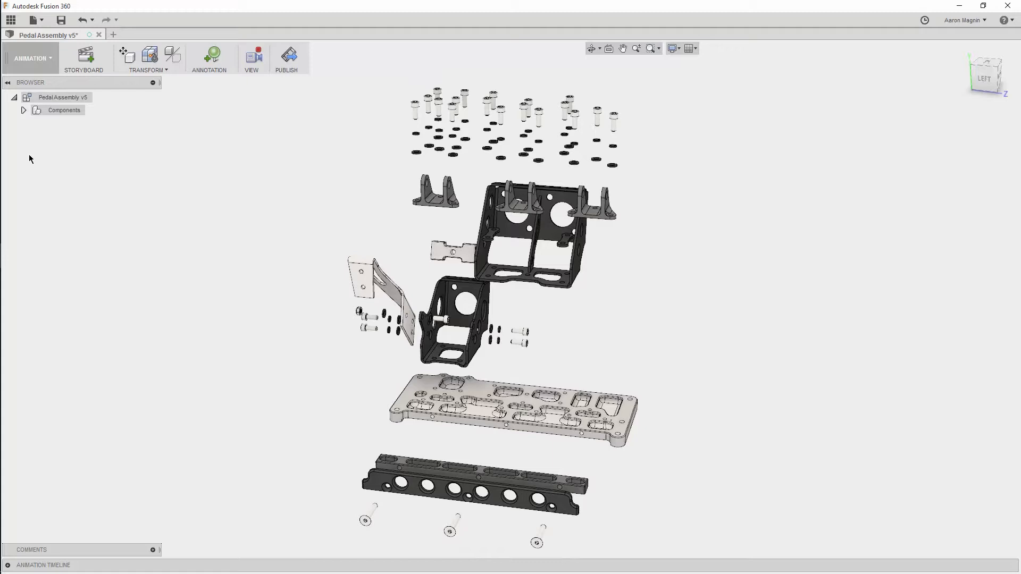
click(48, 63)
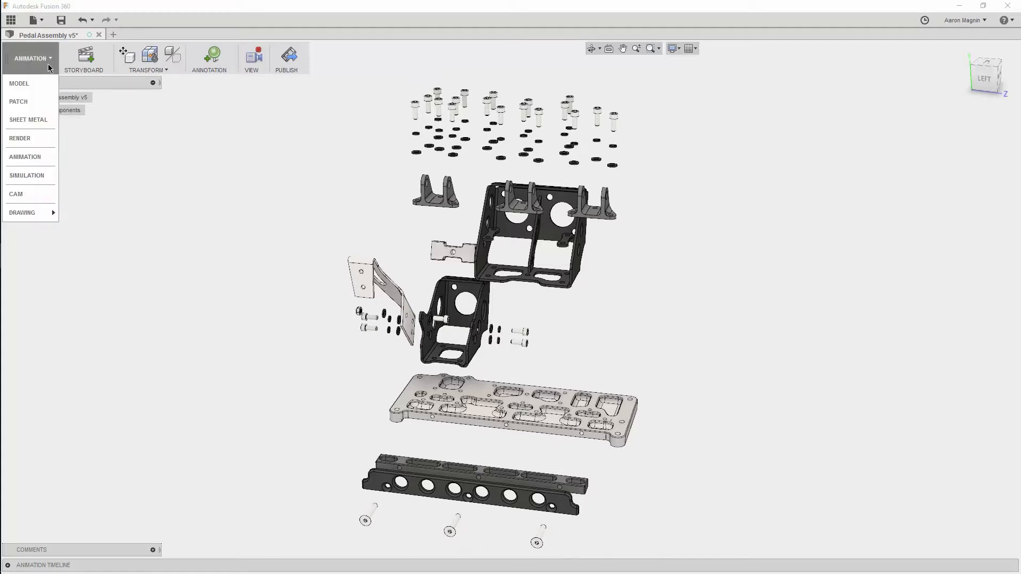
click(42, 83)
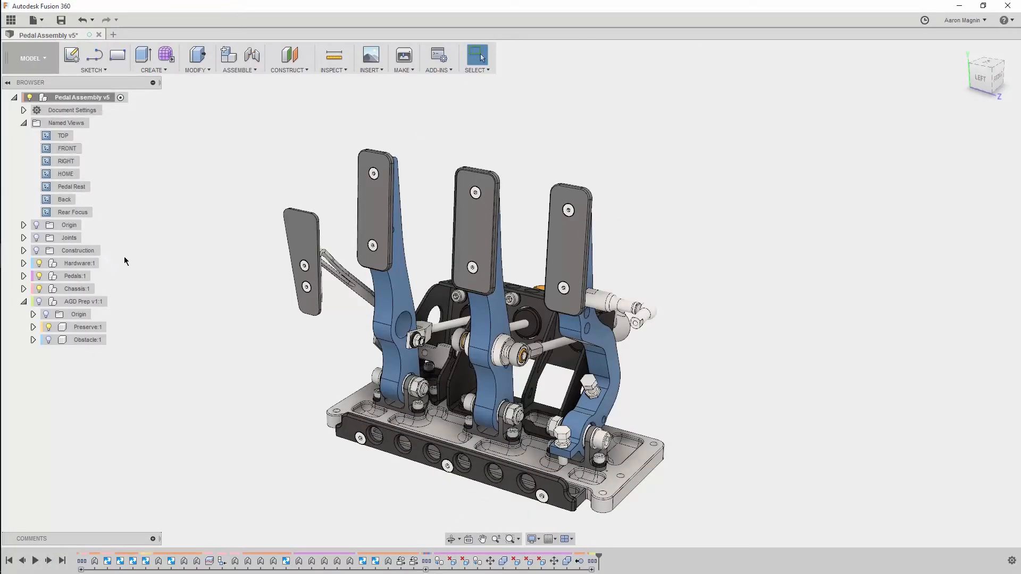
Activate the Preserve component under AGD Prep and hide the Hardware component.
click(114, 327)
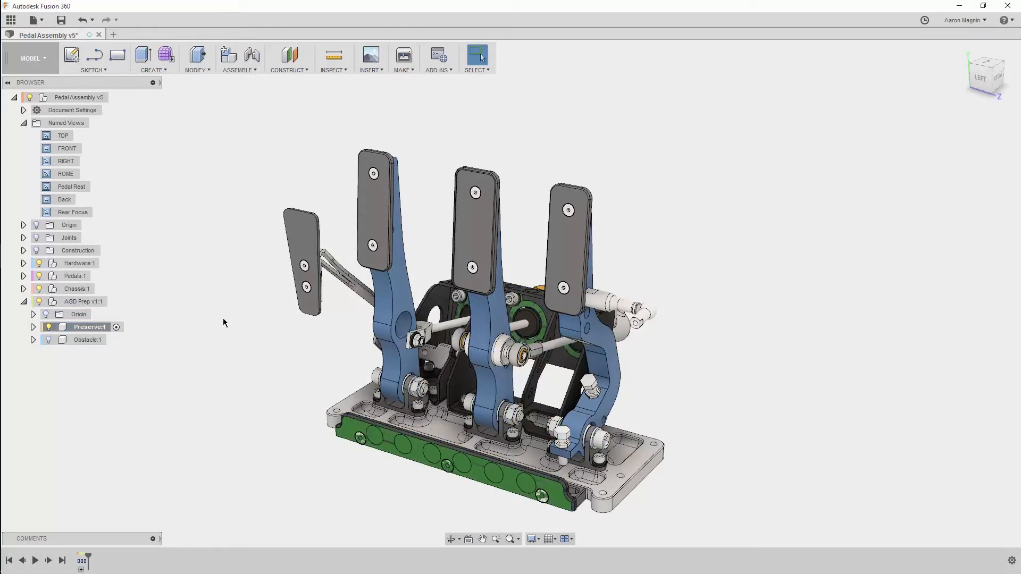
shift+middle_drag(275, 314, 335, 310)
scroll(425, 322, up, 5)
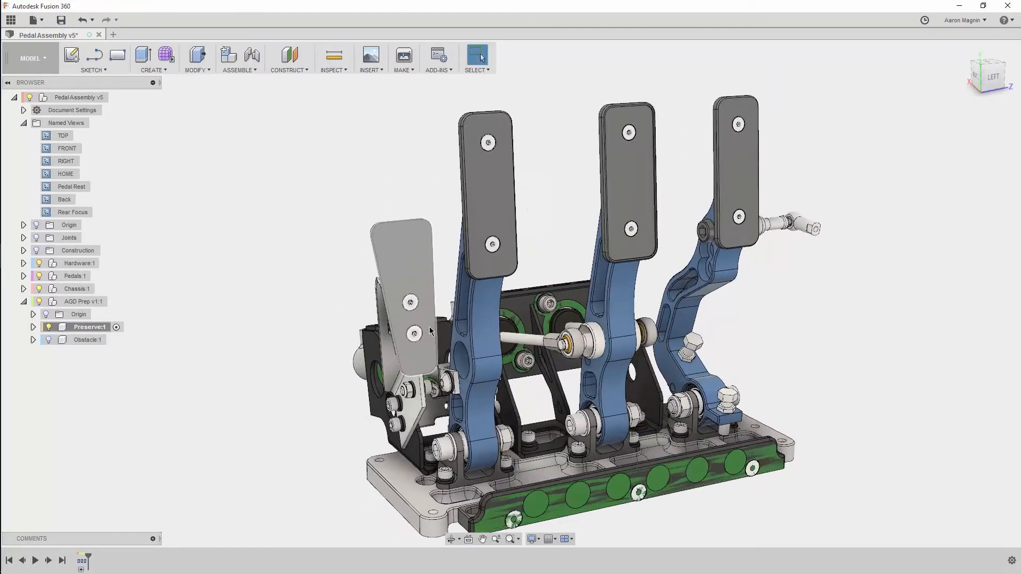
middle_drag(444, 329, 432, 279)
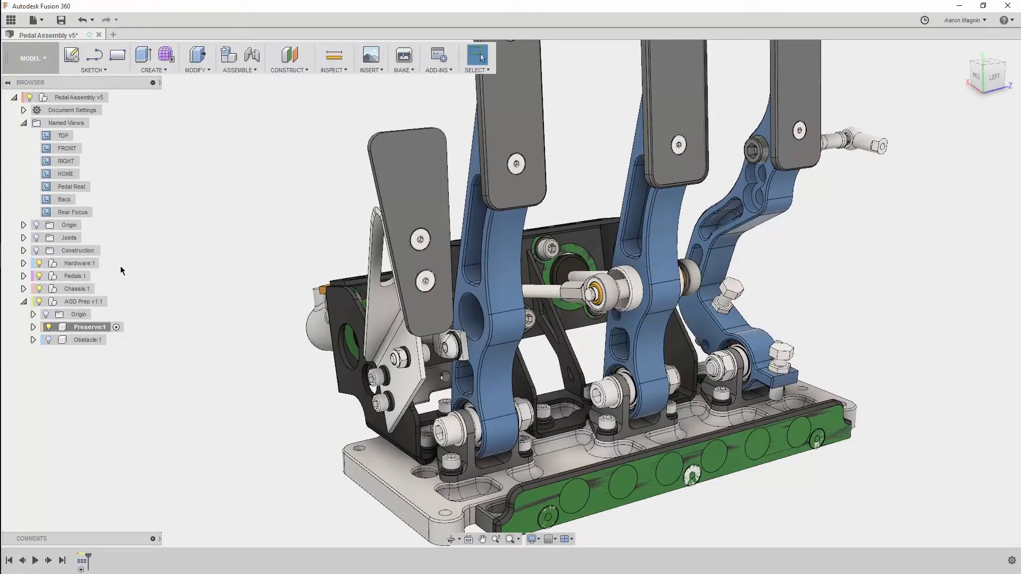
click(40, 264)
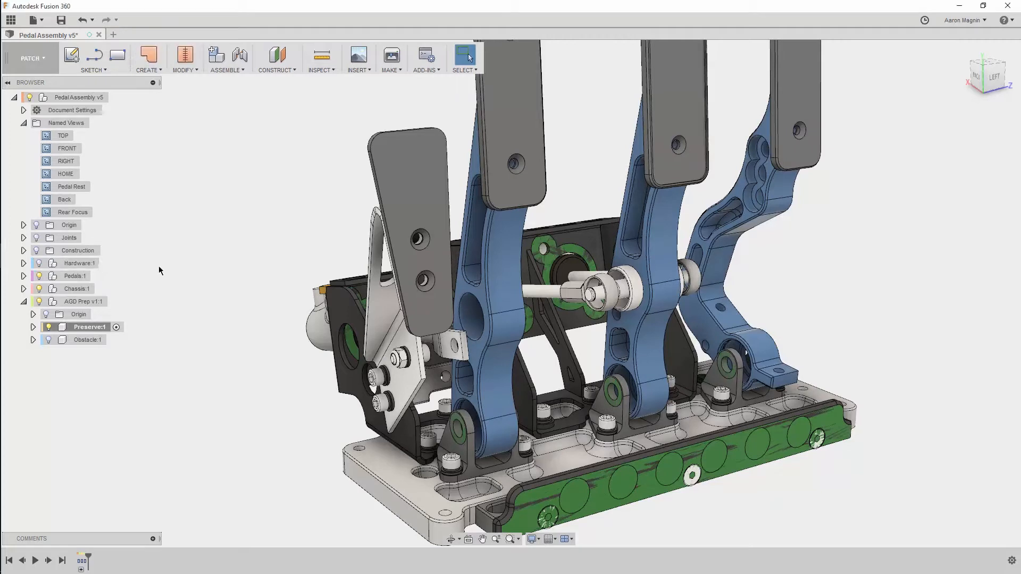
Offset the two footrest plate hole faces and the four base plate corner hole faces by 0 mm as new surface bodies.
text(soff)
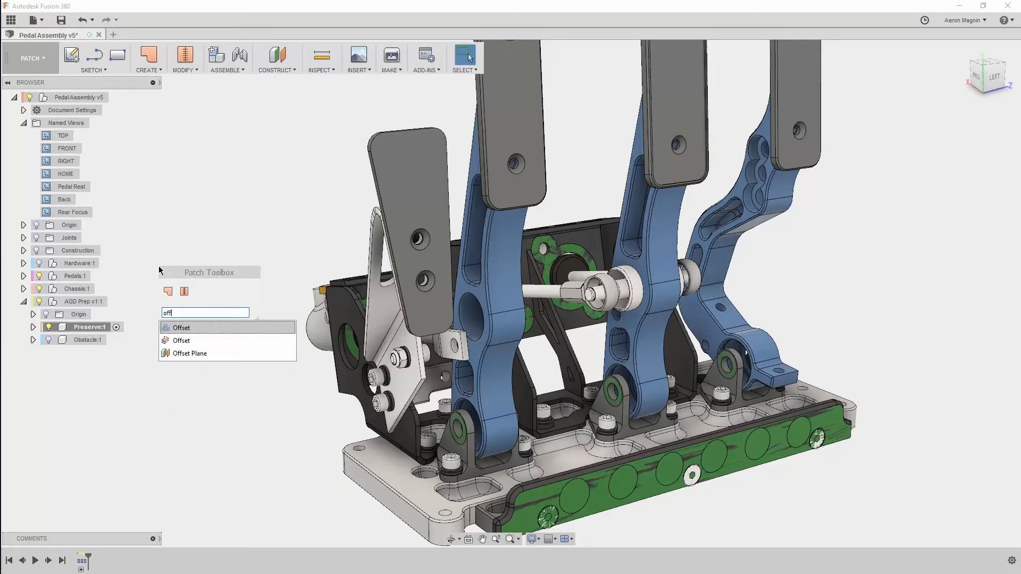
key(Return)
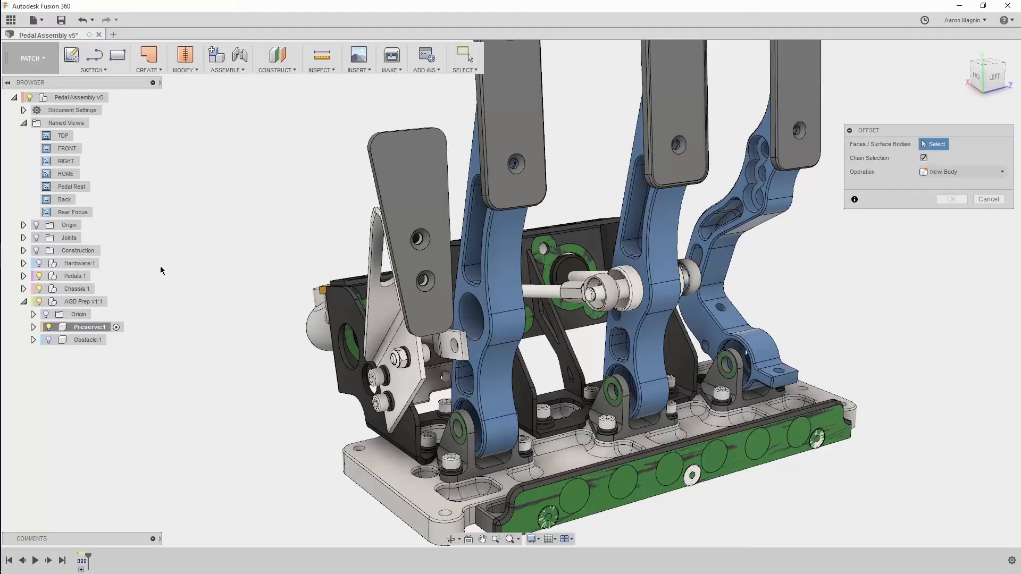
click(417, 242)
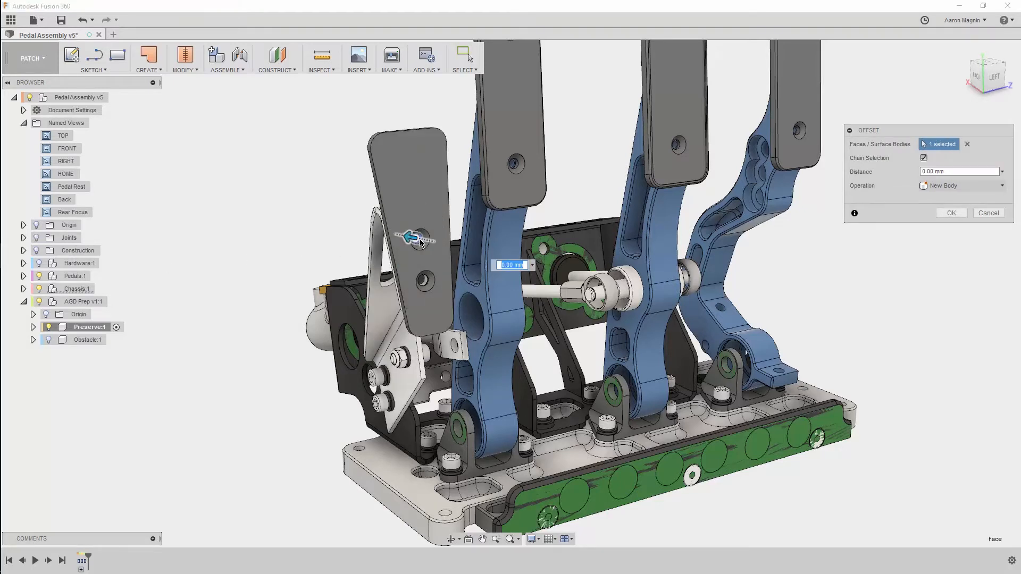
click(425, 281)
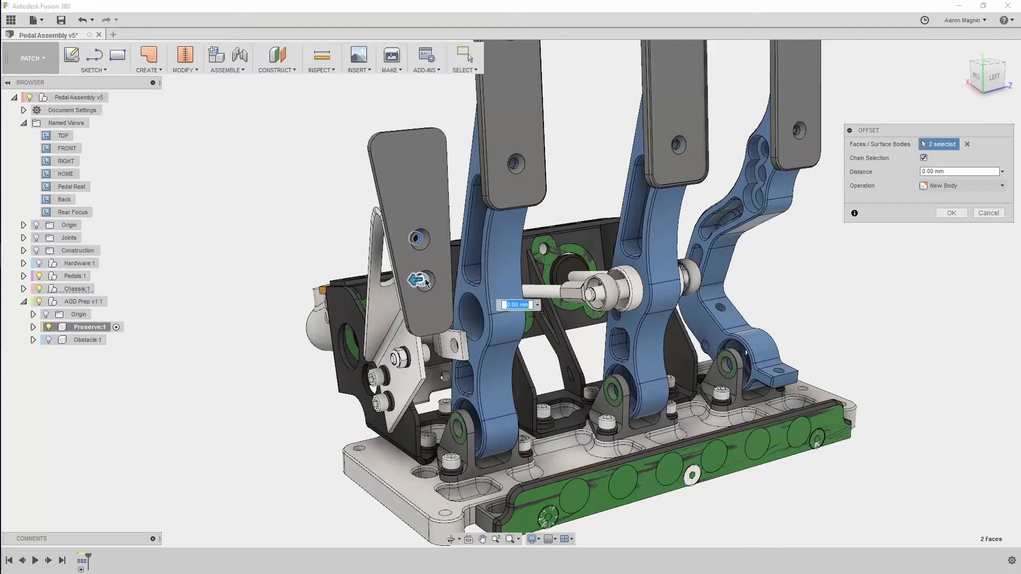
click(360, 452)
click(446, 512)
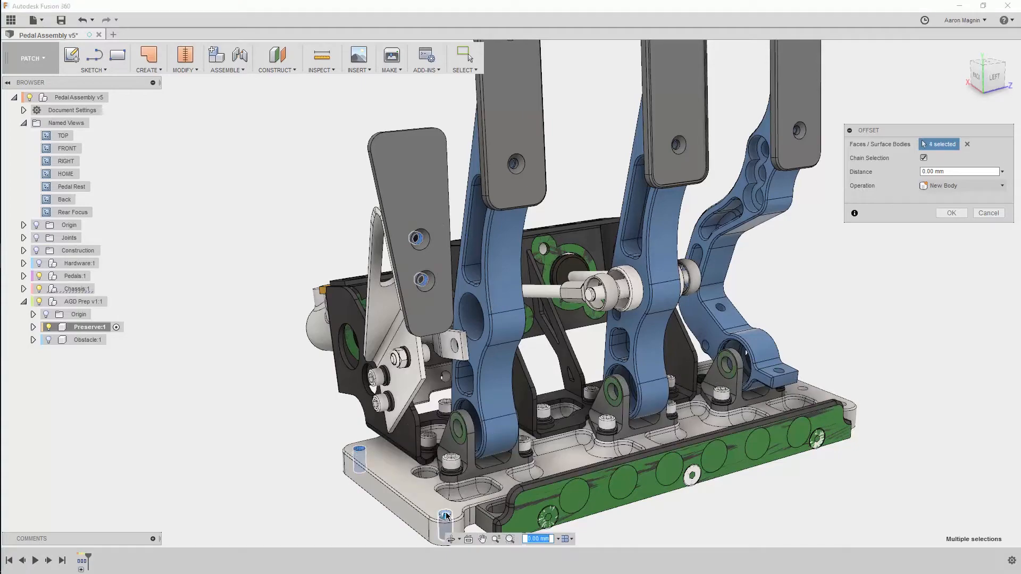
shift+middle_drag(594, 369, 596, 436)
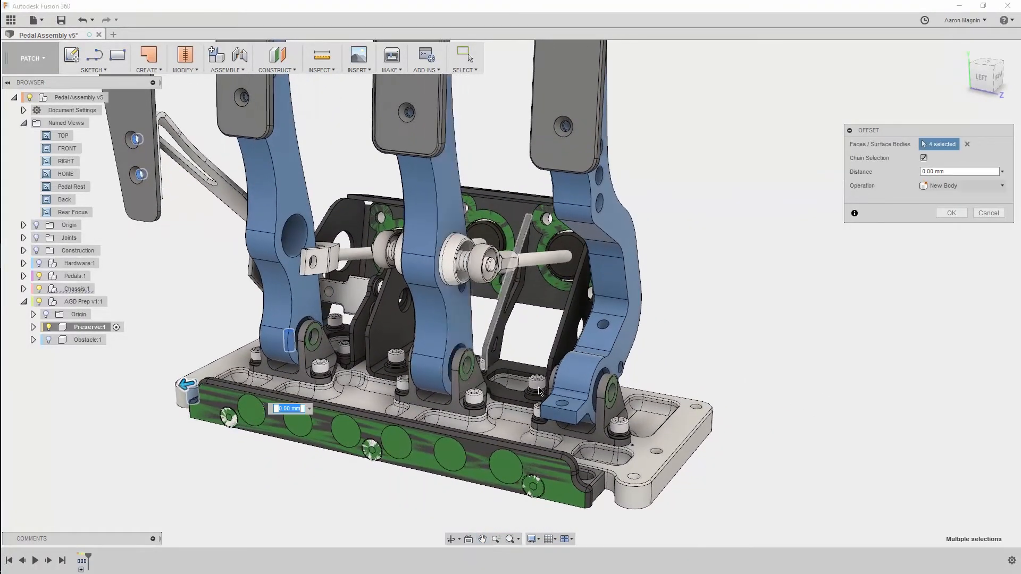
click(632, 477)
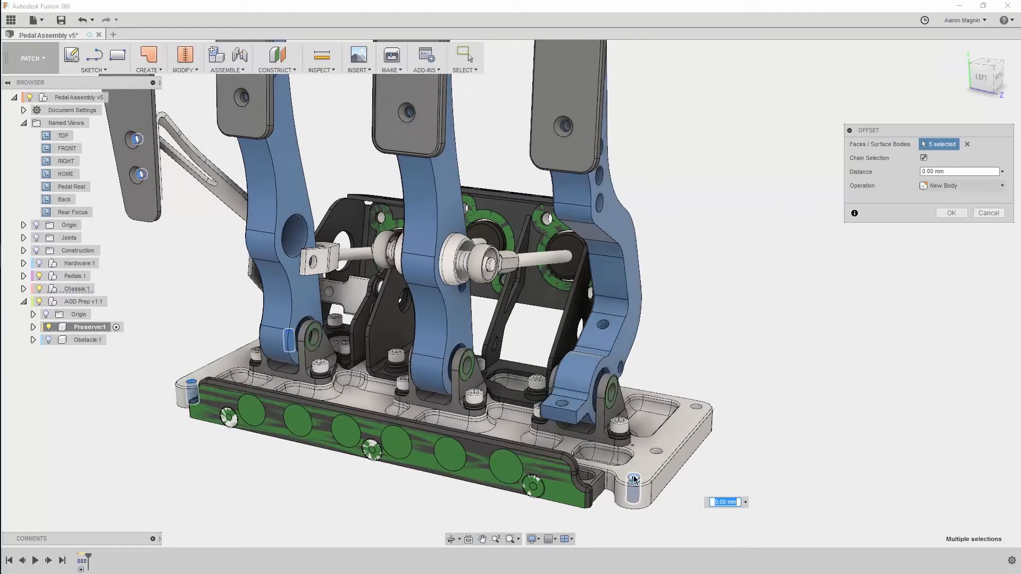
click(696, 412)
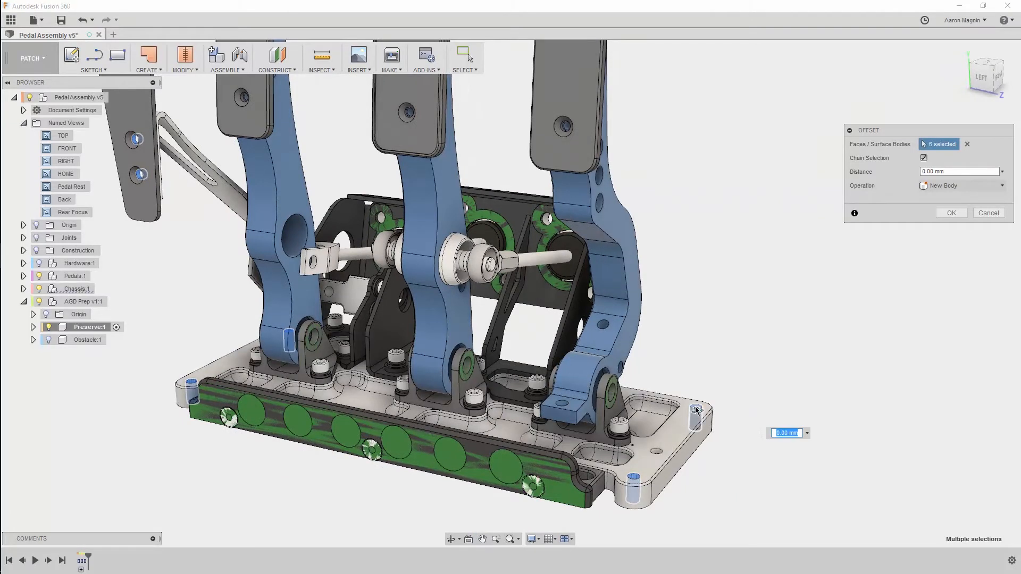
click(945, 214)
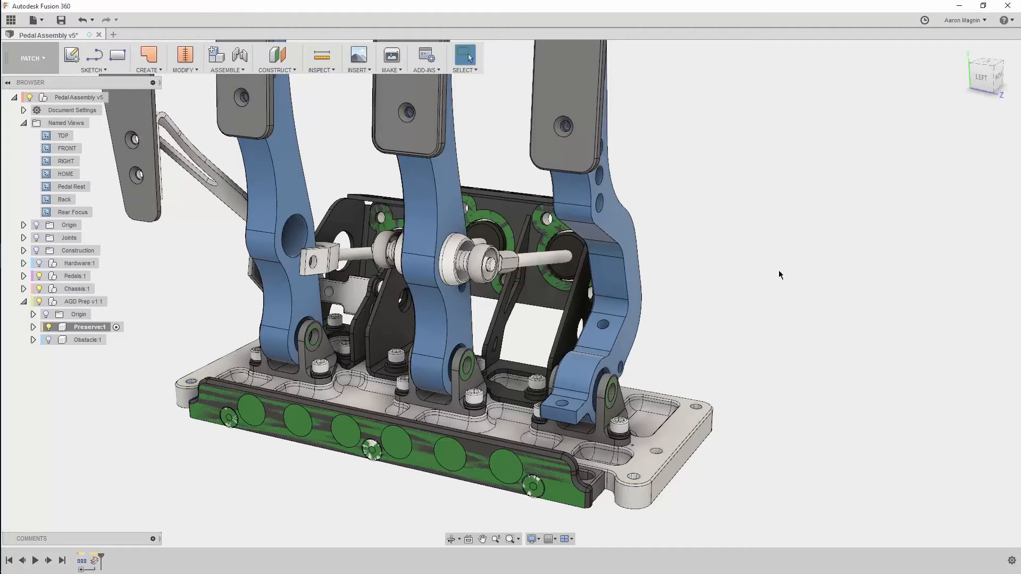
Isolate the AGD Prep component and expand the list of bodies in its Preserve component.
right_click(96, 303)
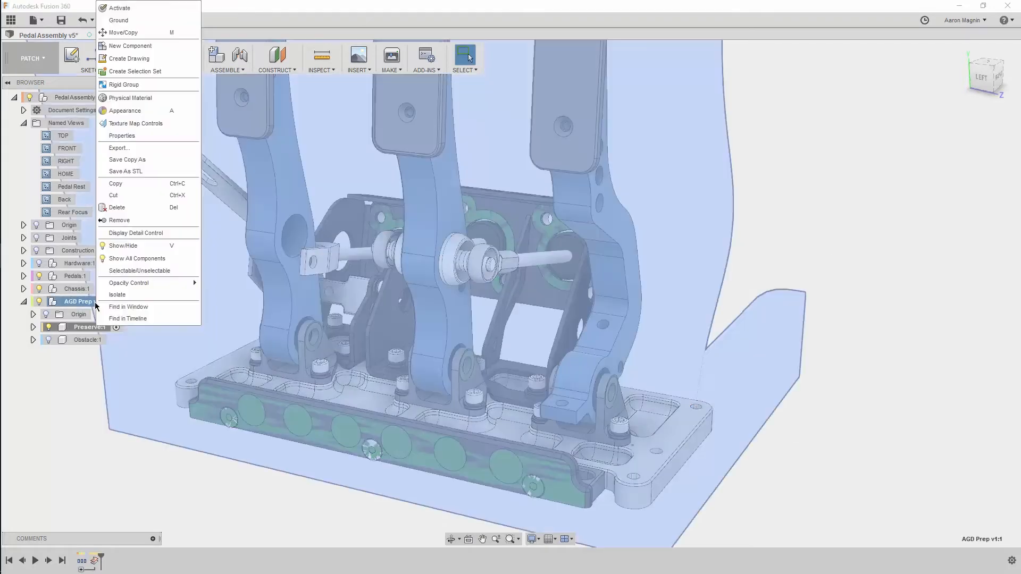
click(112, 294)
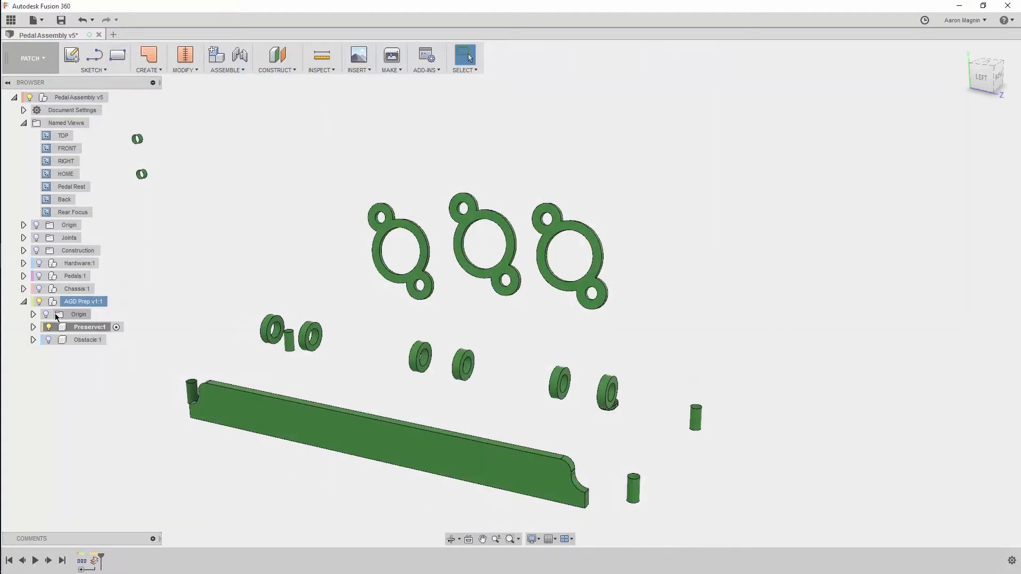
click(33, 327)
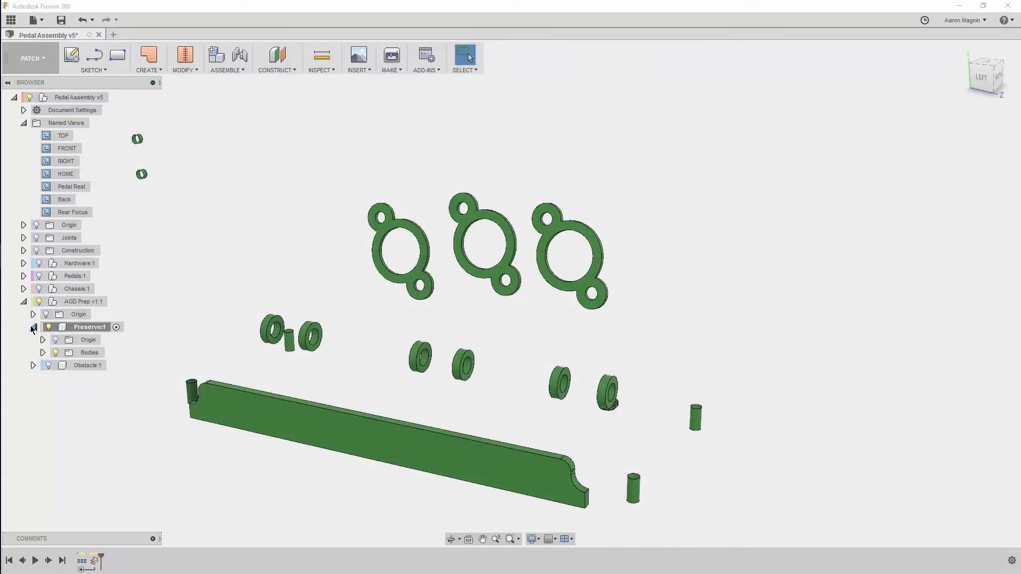
click(43, 353)
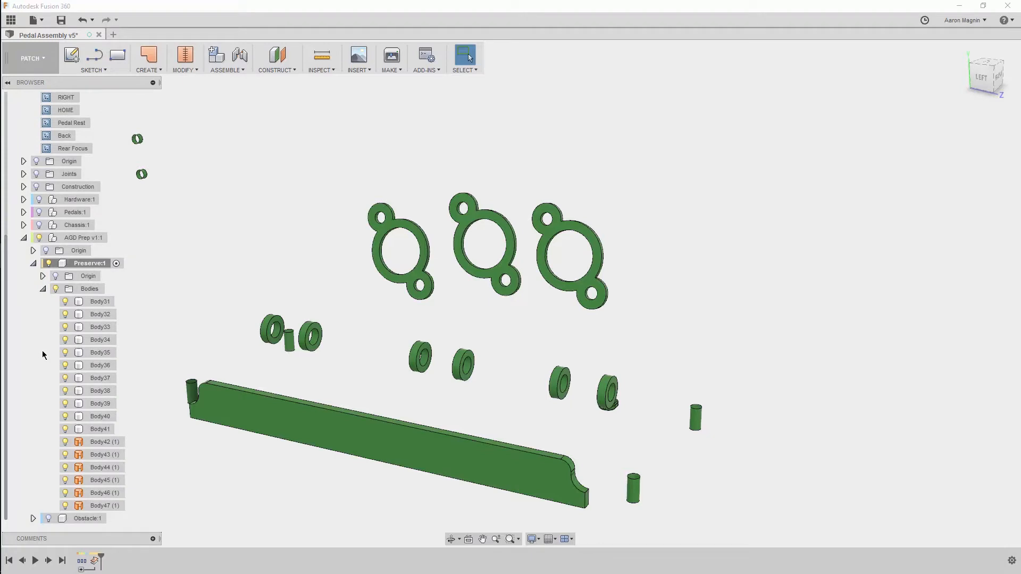
Thicken the six surface bodies Body42 to Body47 by -4 mm on one side as new bodies.
text(st)
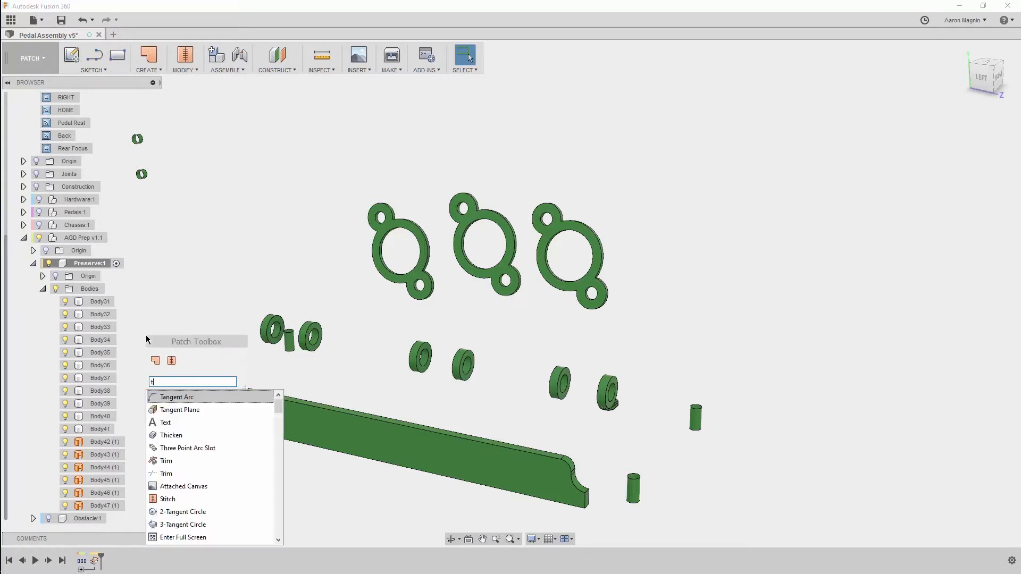
text(hick)
key(Return)
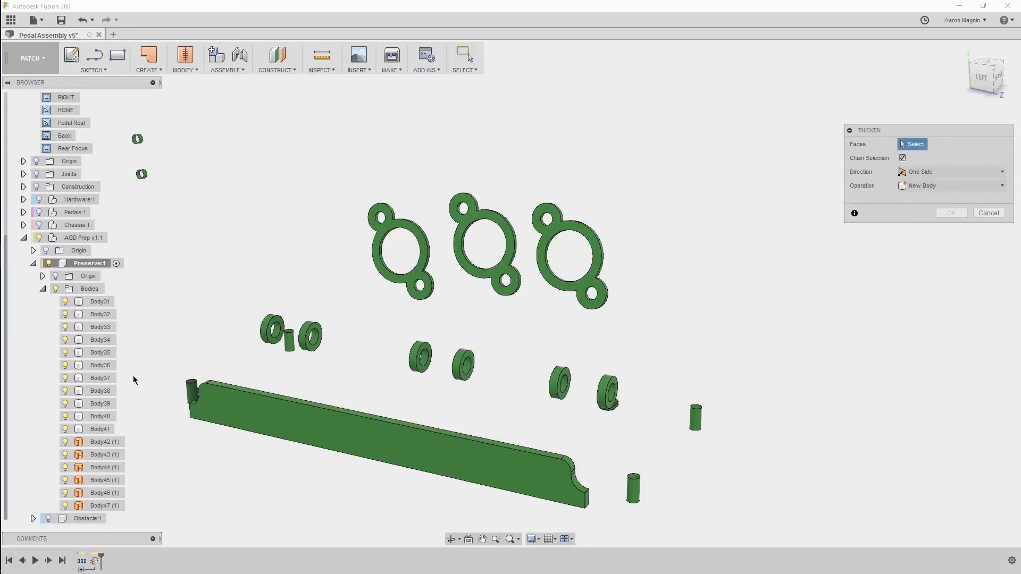
click(106, 442)
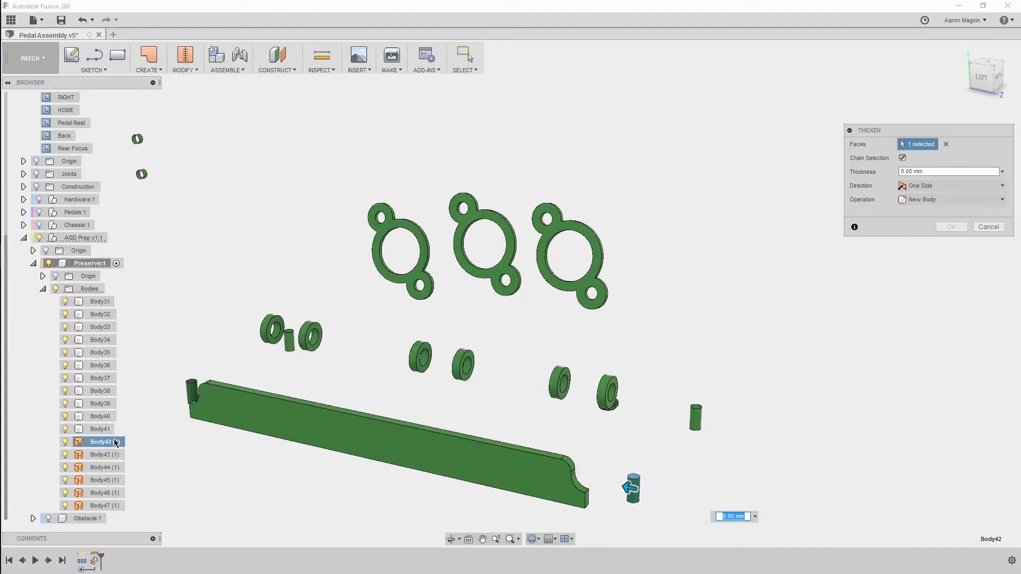
shift+click(113, 506)
click(236, 201)
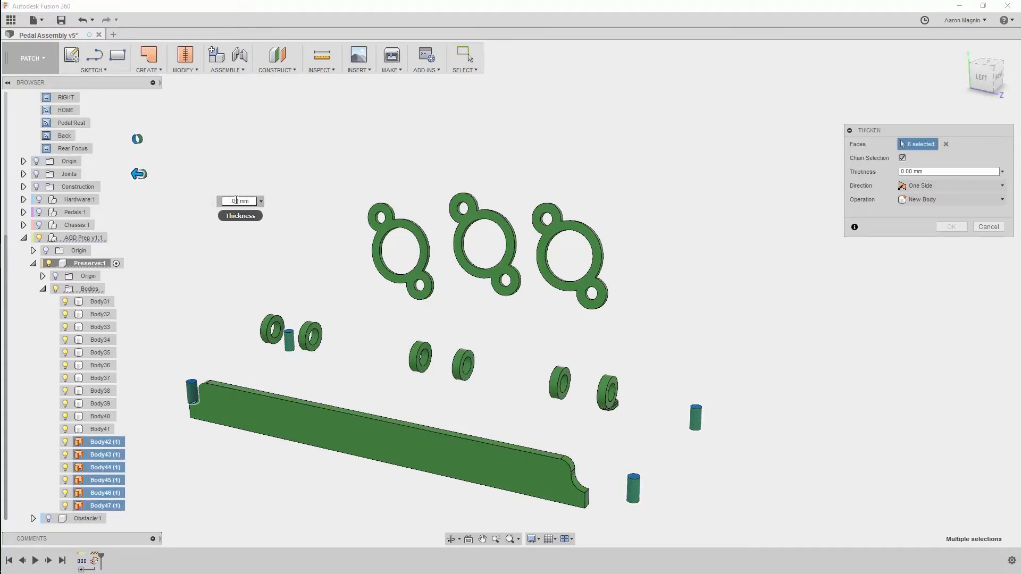
text(-4)
key(Return)
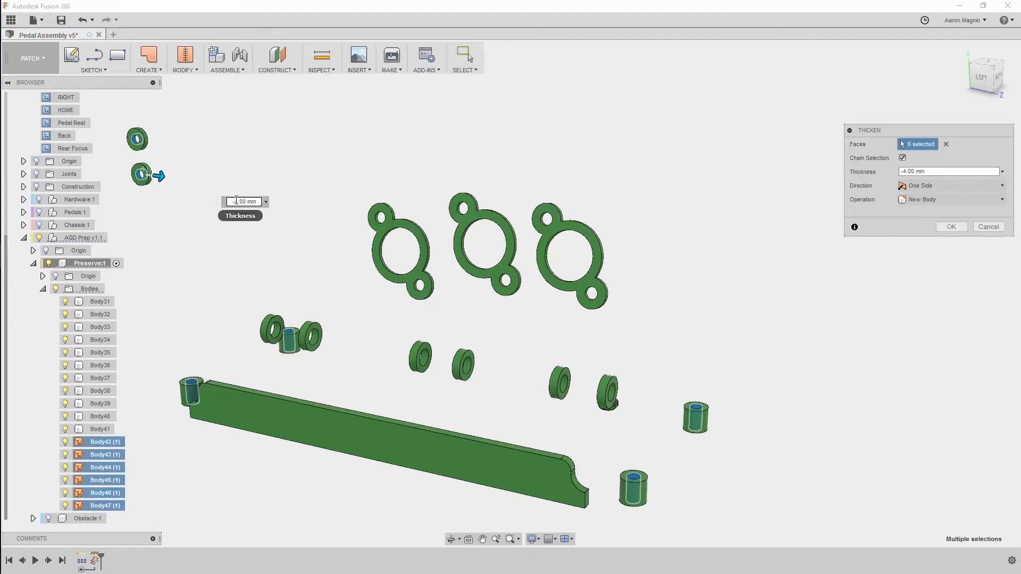
right_click(274, 232)
click(313, 230)
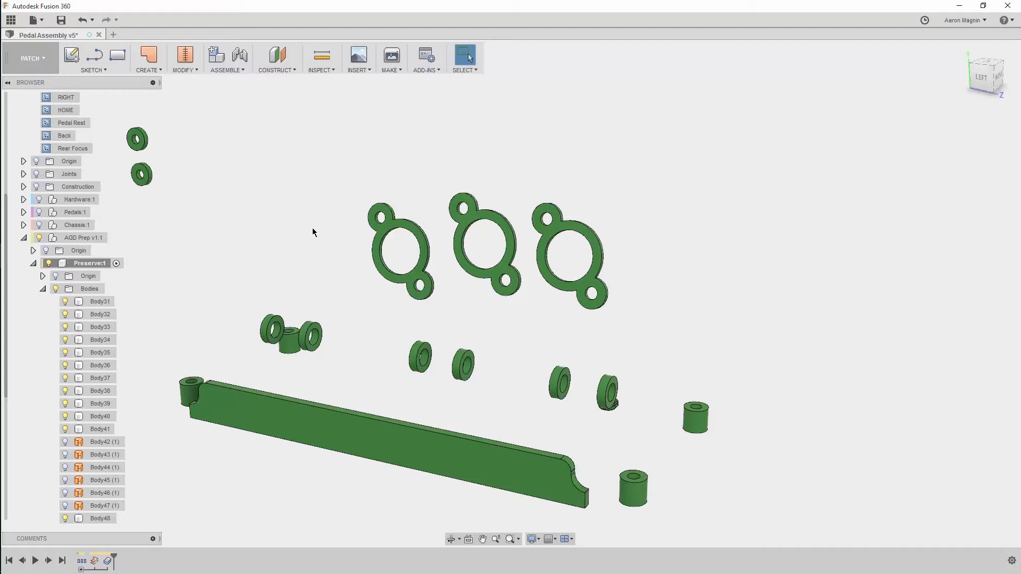
Collapse the Preserve component and show the Obstacle component together with the preserve bodies.
click(33, 264)
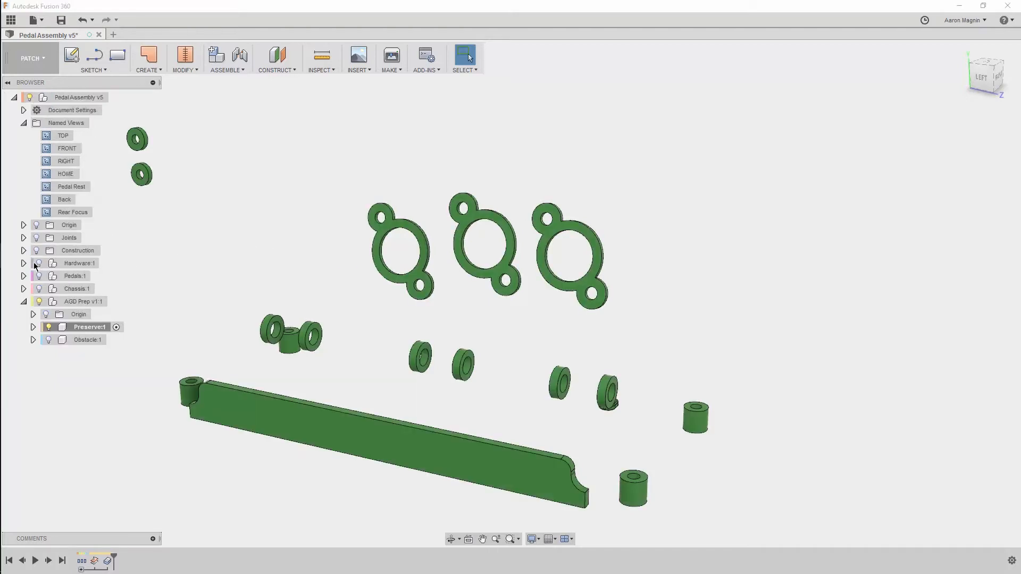
click(35, 263)
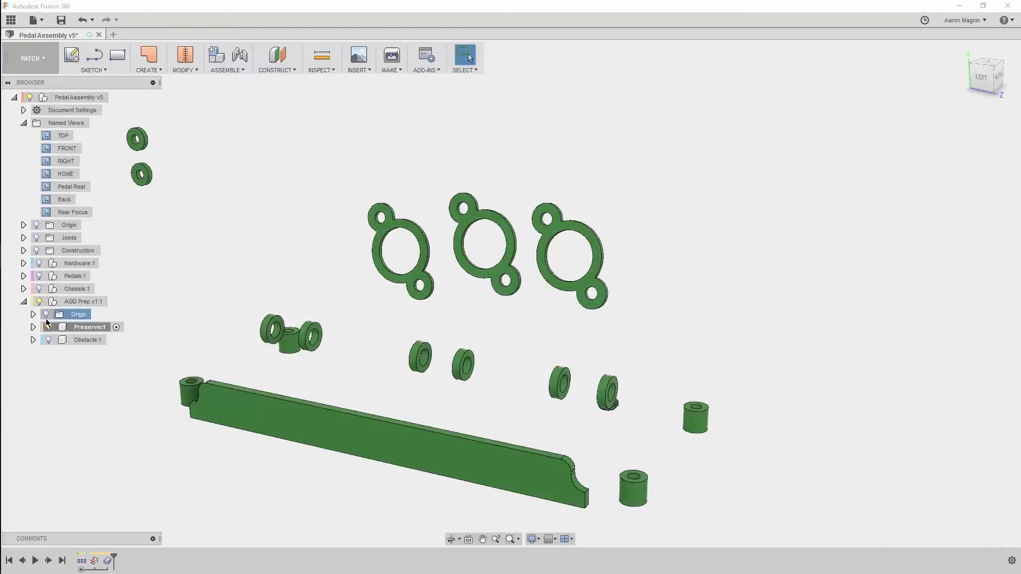
click(48, 339)
click(48, 340)
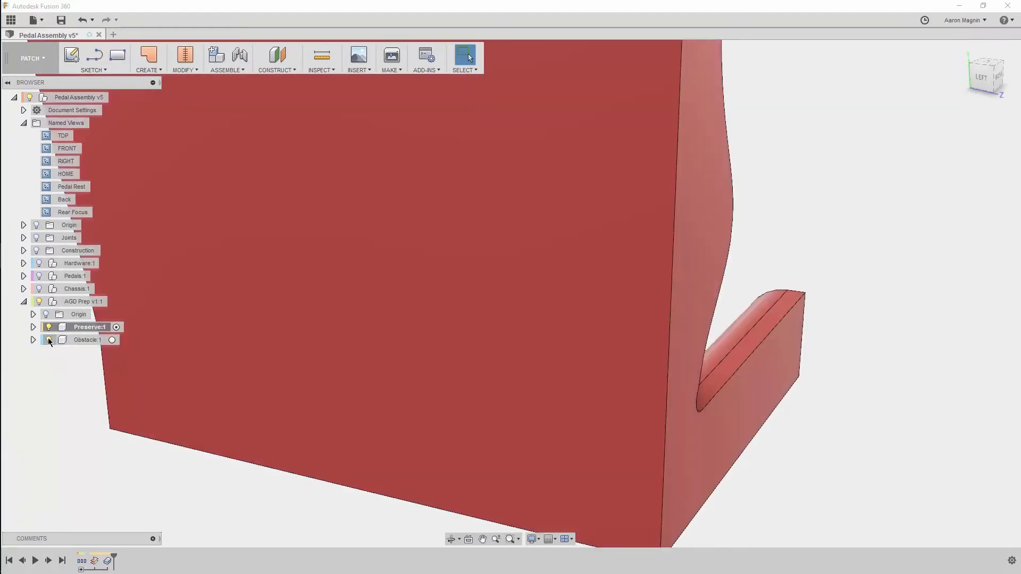
scroll(280, 287, down, 5)
middle_drag(296, 274, 227, 306)
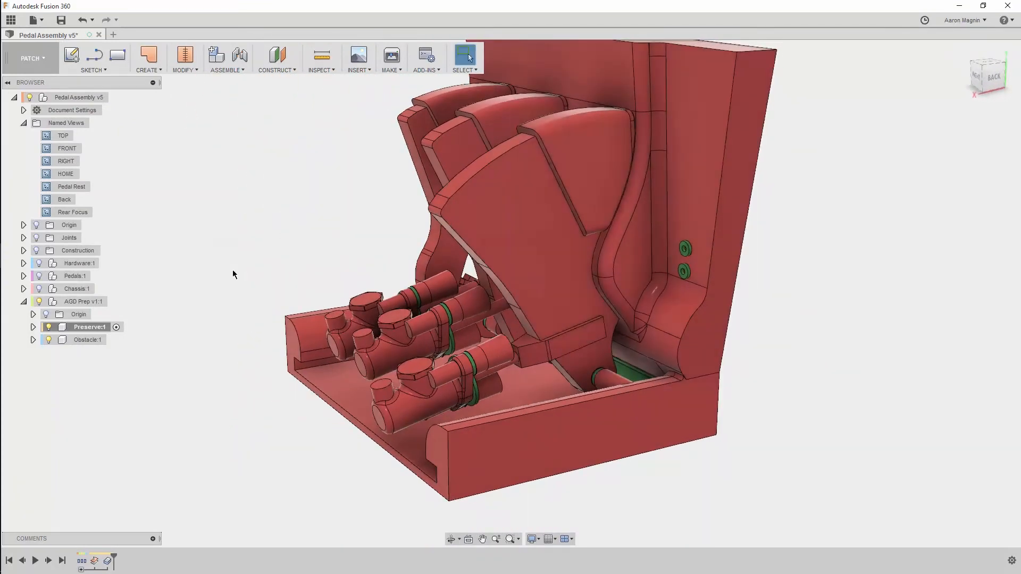
shift+middle_drag(249, 238, 184, 273)
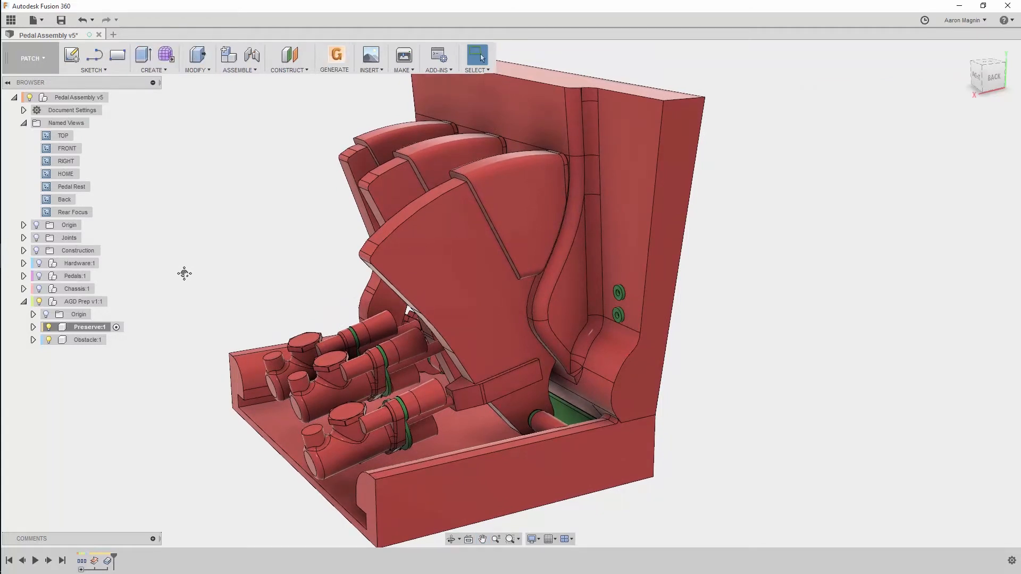
Send the prepared geometry to Autodesk Generative Design and import AGD Prep.step with units in inches.
click(336, 55)
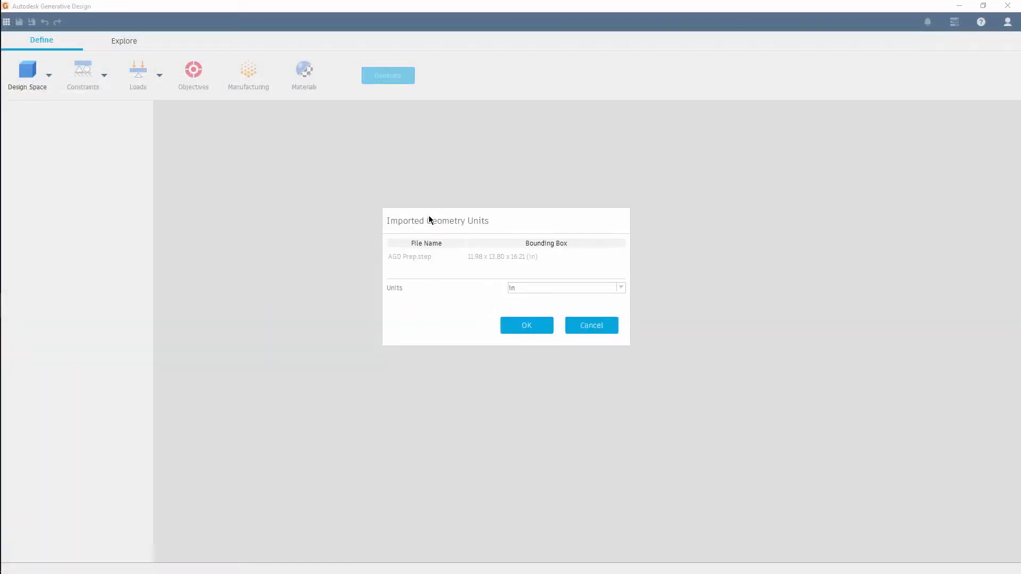
click(519, 325)
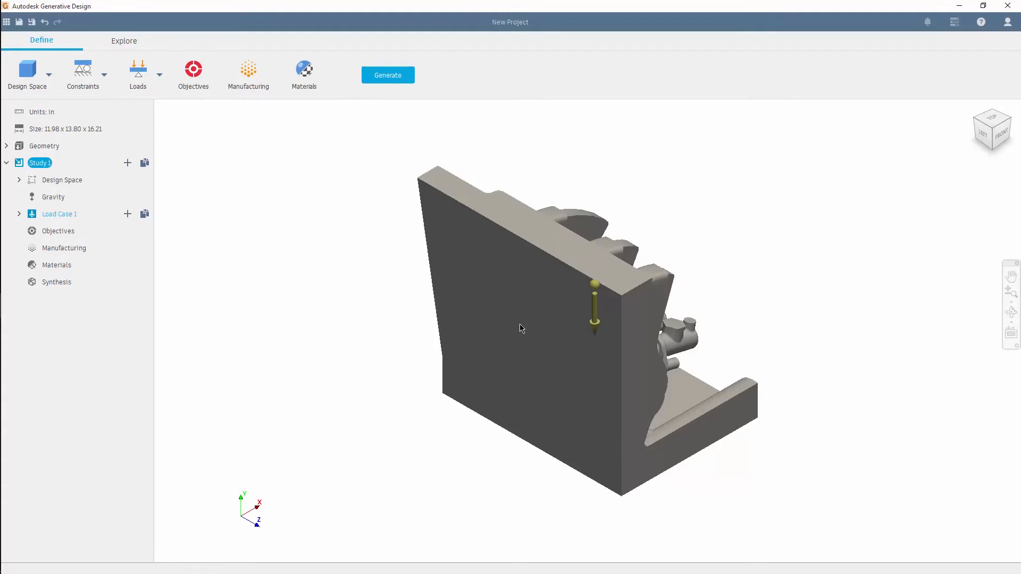
Assign the large block body as obstacle geometry and hide the obstacle geometry in the design space.
right_click(520, 318)
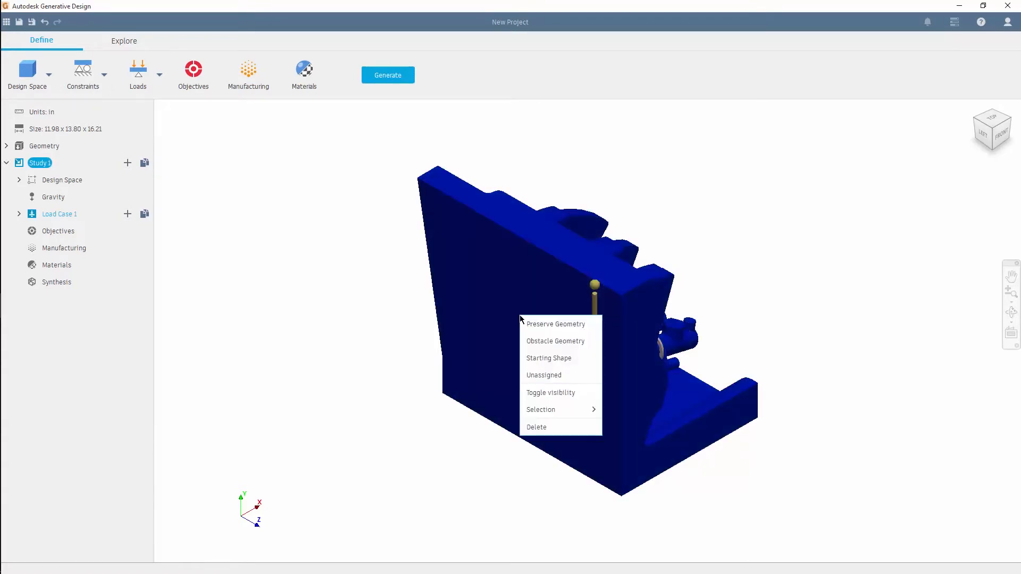
click(529, 340)
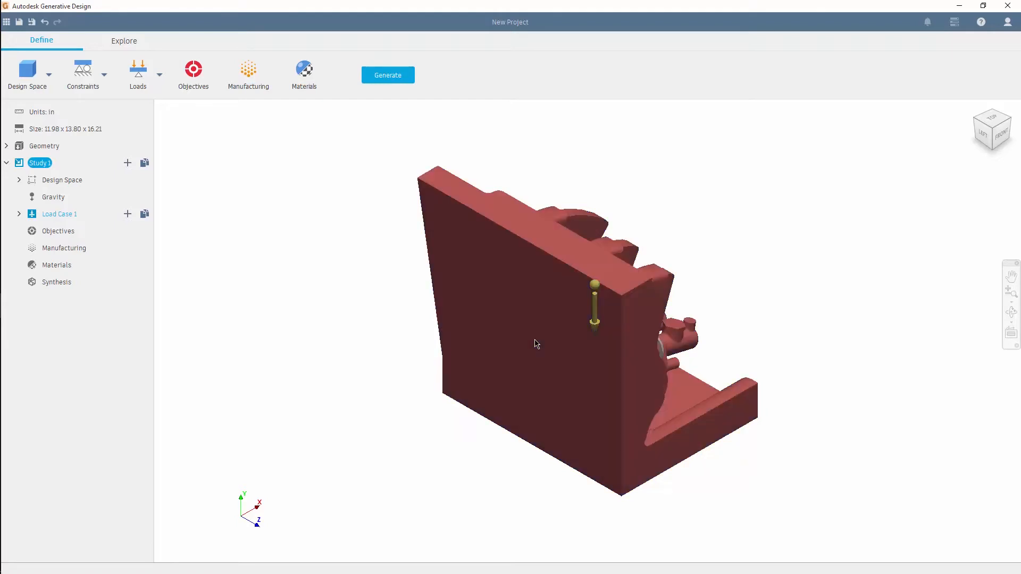
click(20, 180)
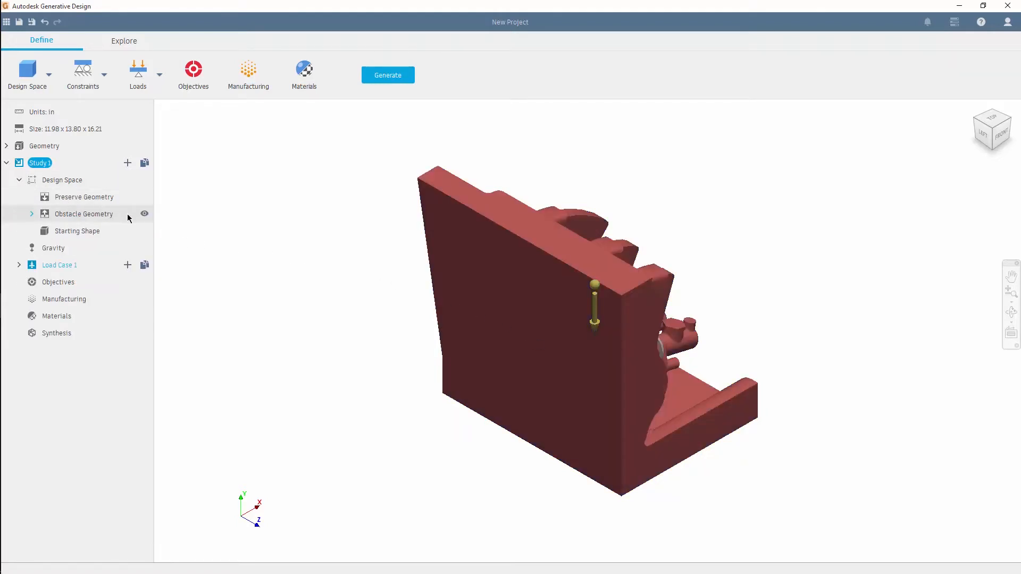
click(144, 214)
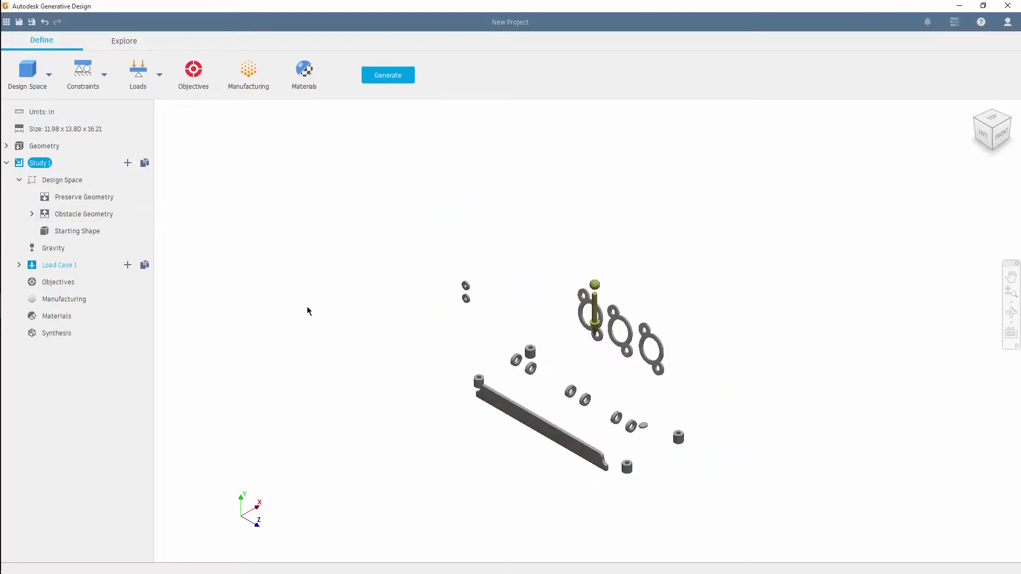
Assign all the remaining visible bodies as preserve geometry and turn off gravity for the study.
scroll(568, 412, up, 4)
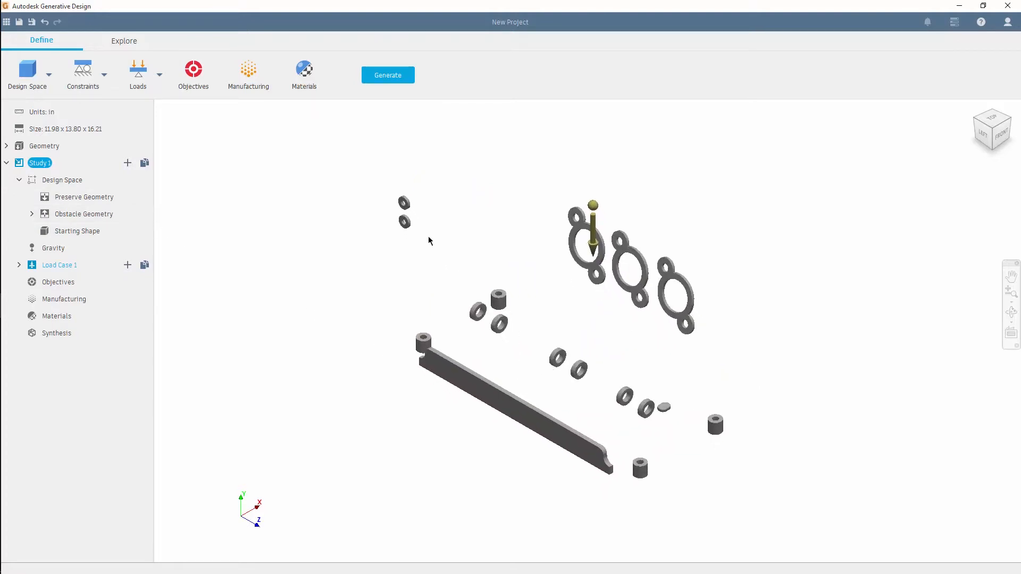
drag(362, 165, 740, 498)
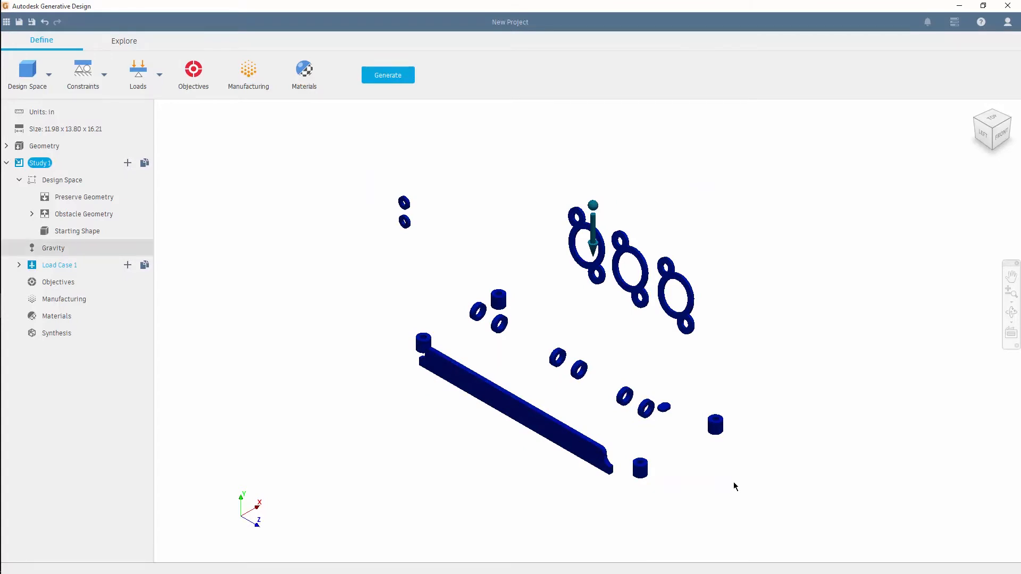
right_click(713, 426)
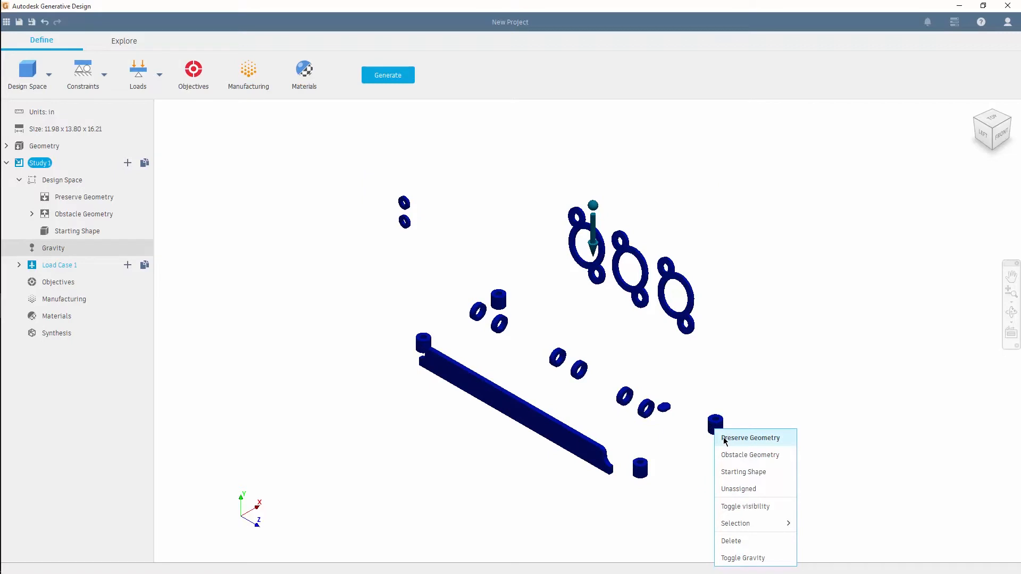
click(724, 438)
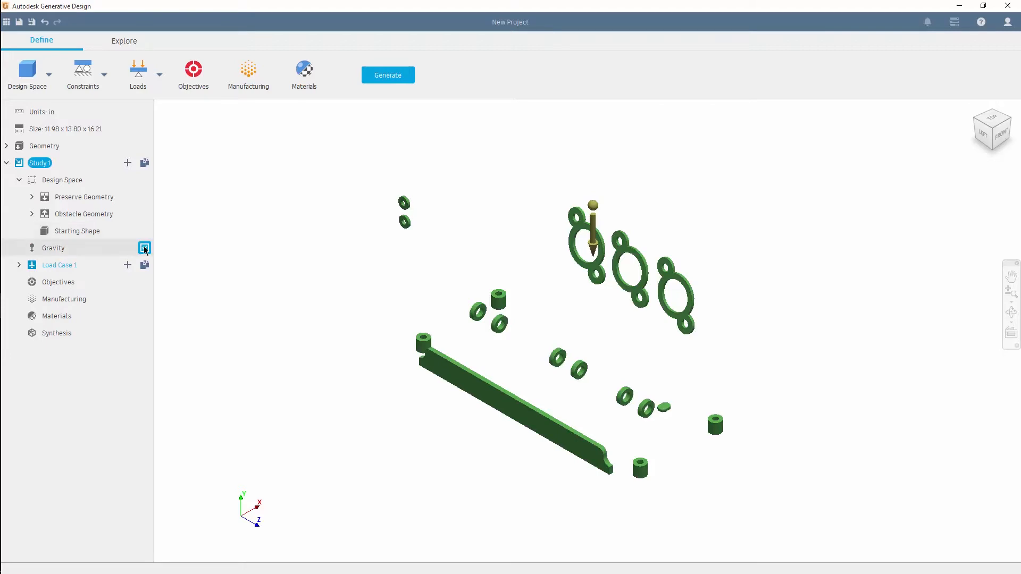
click(145, 248)
Apply a fixed constraint in UX, UY and UZ to the four cylindrical mounting bodies at the base.
click(104, 75)
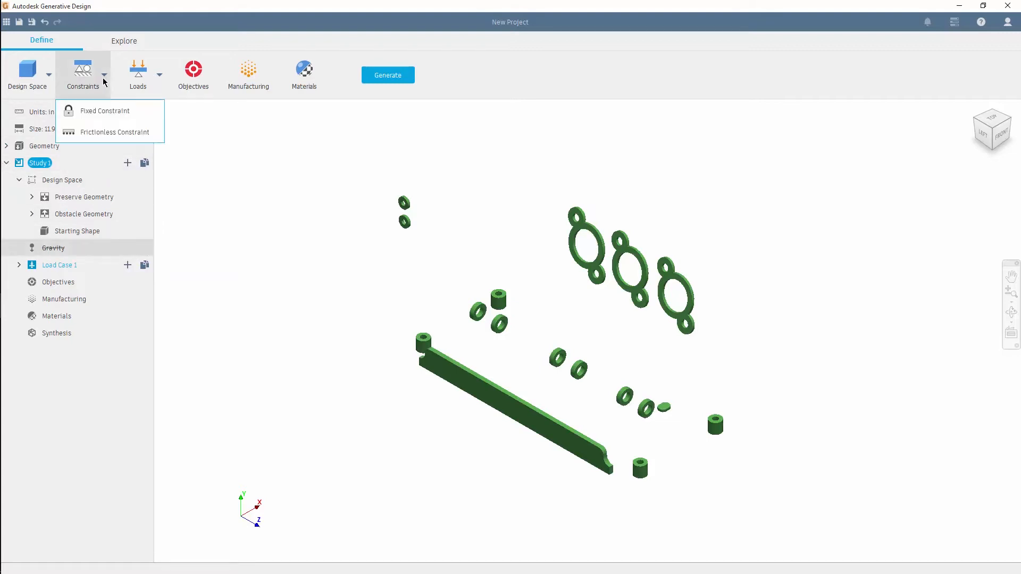
click(99, 109)
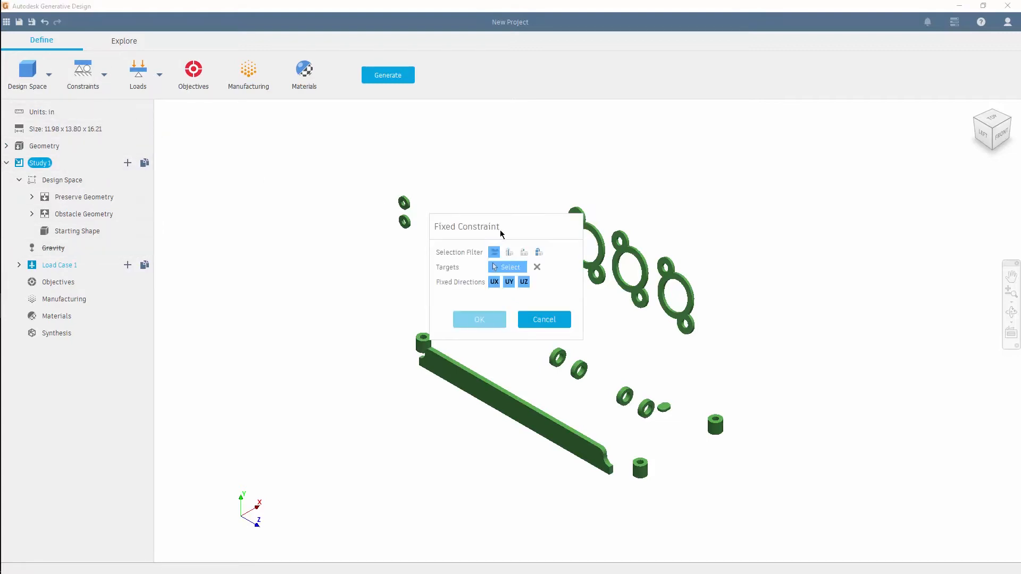
click(538, 252)
click(1000, 134)
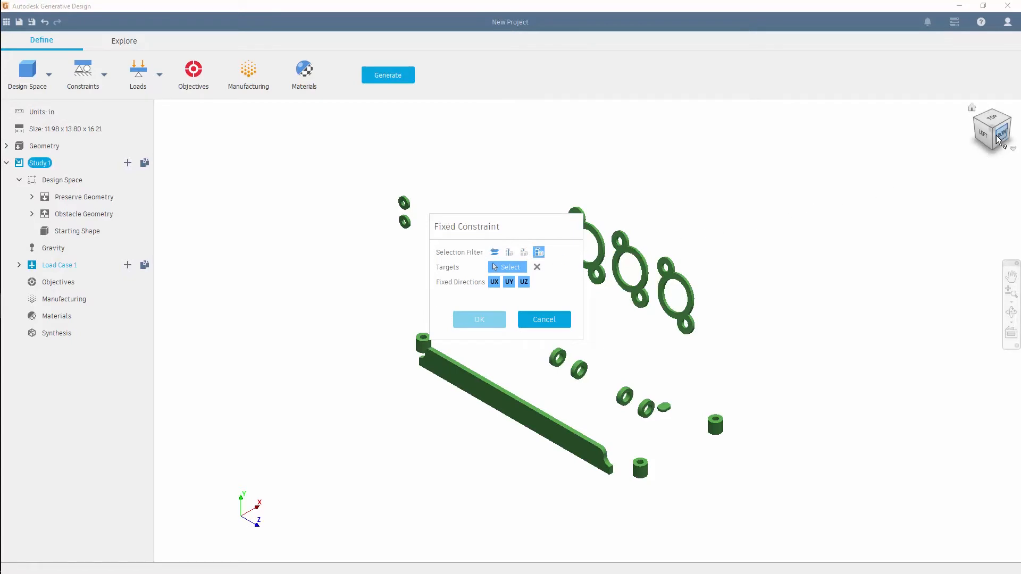
drag(524, 429, 663, 409)
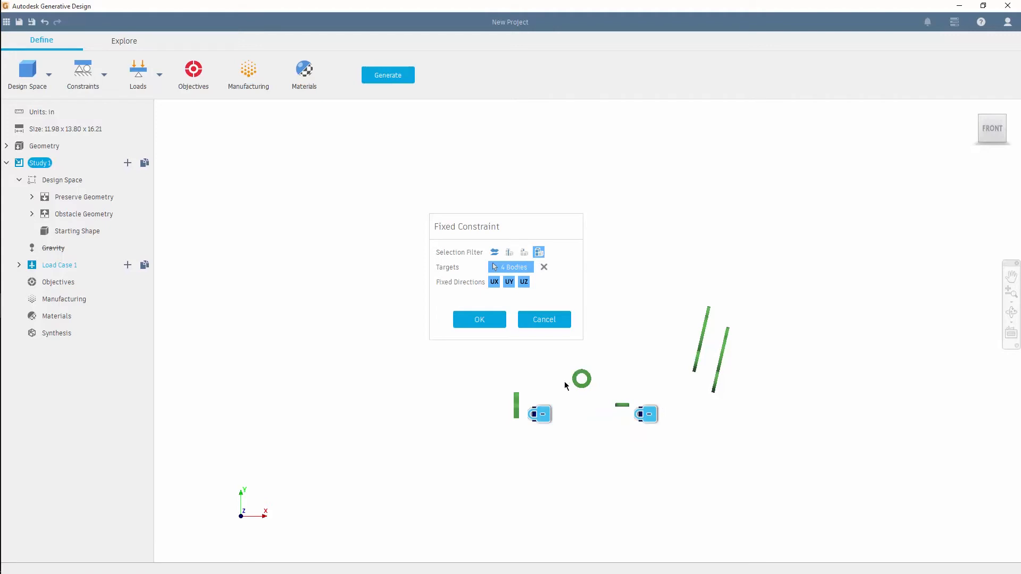
click(484, 322)
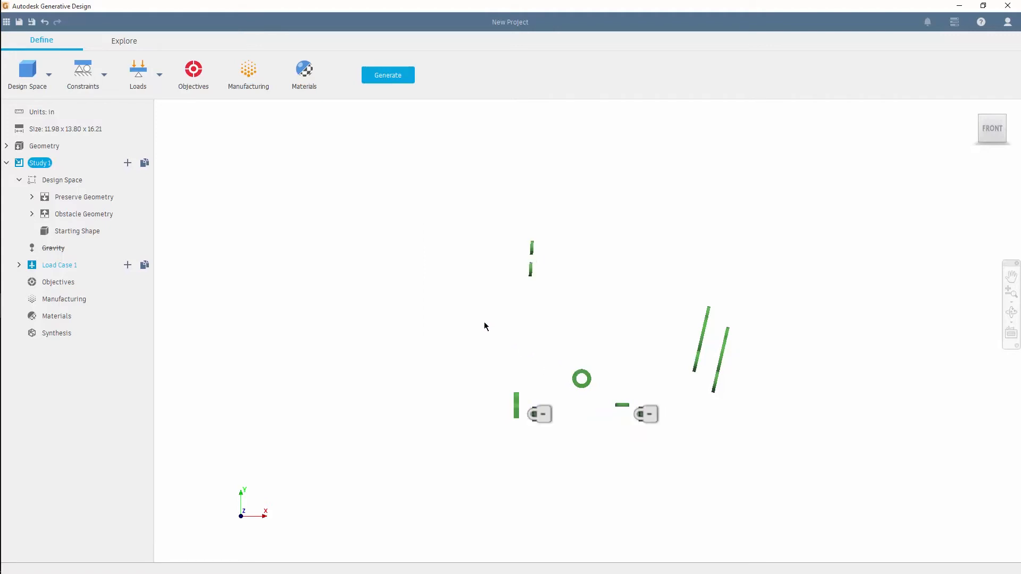
Apply a 150 lbf normal force load to the faces of the two small upper rings.
click(164, 97)
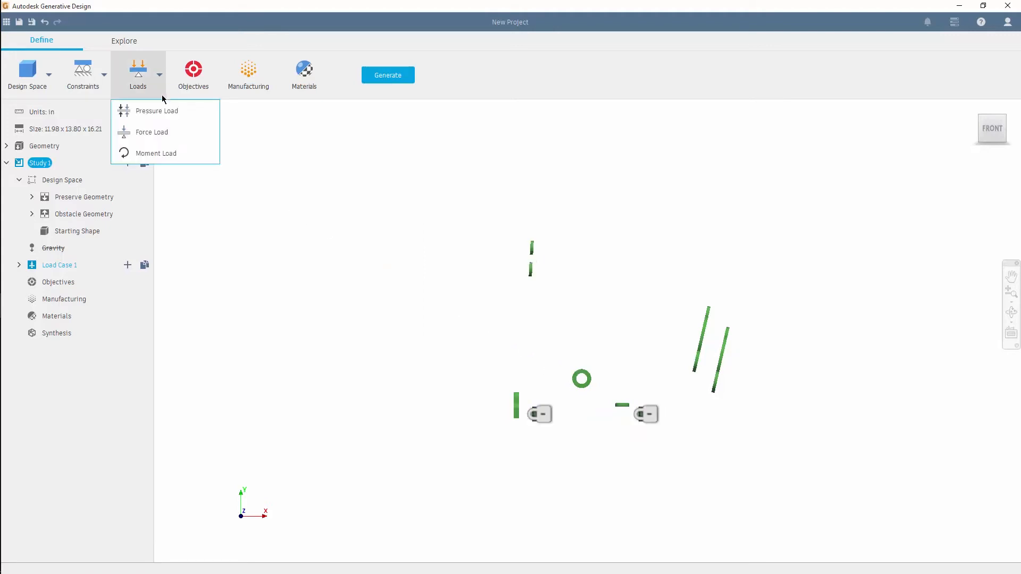
click(165, 135)
shift+middle_drag(312, 258, 589, 328)
drag(535, 219, 370, 194)
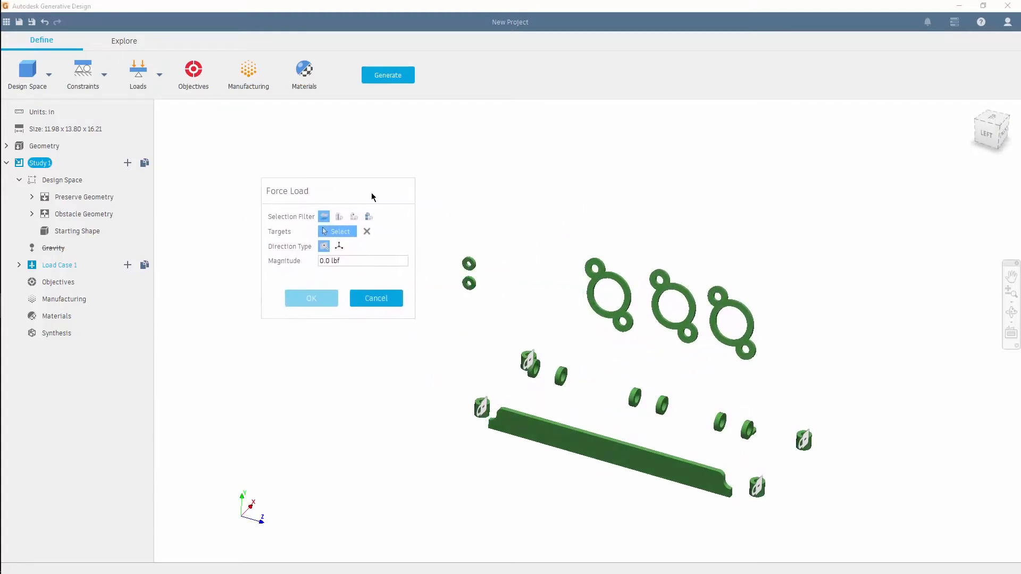
click(469, 264)
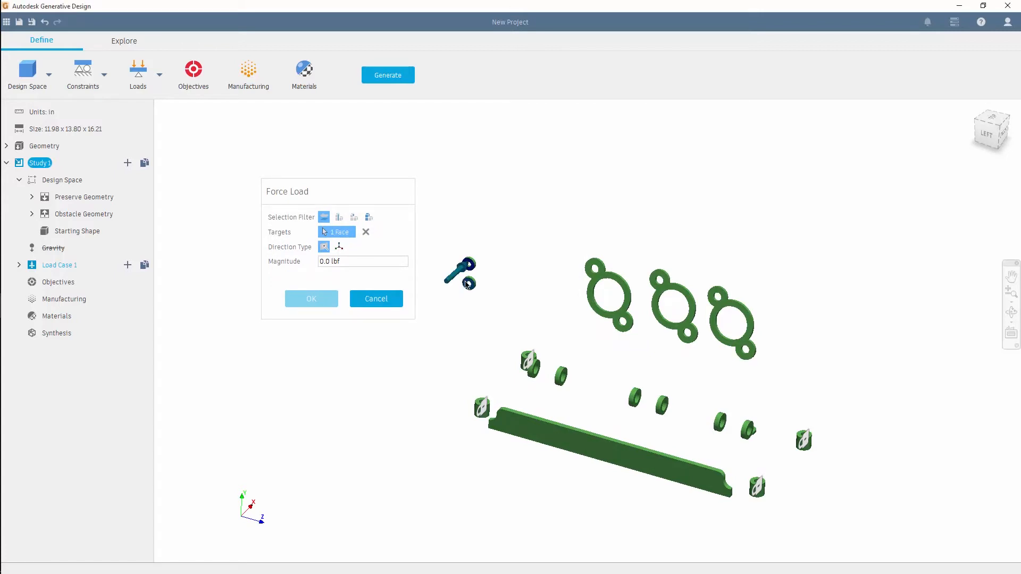
click(468, 284)
click(322, 262)
text(150)
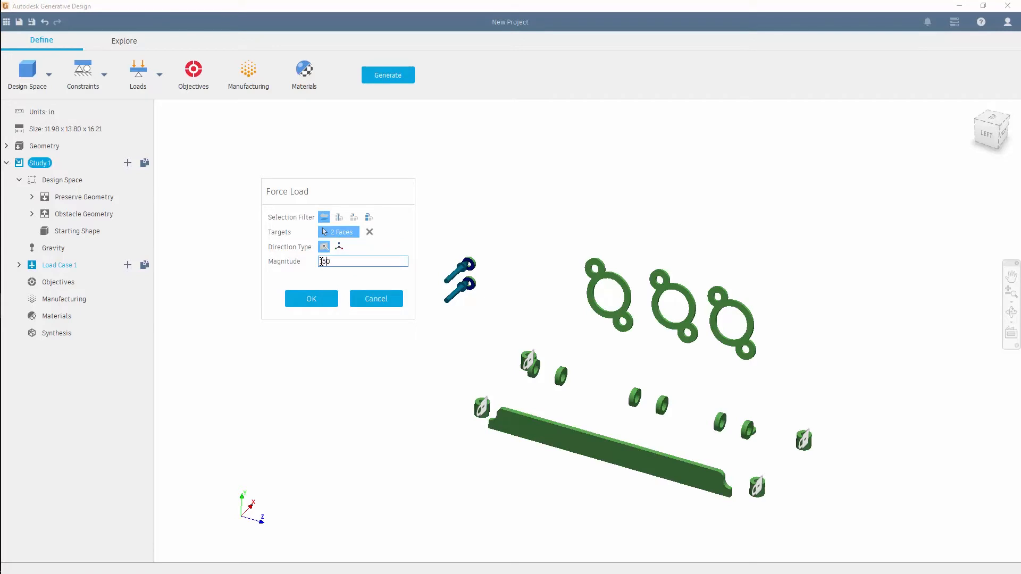
click(319, 297)
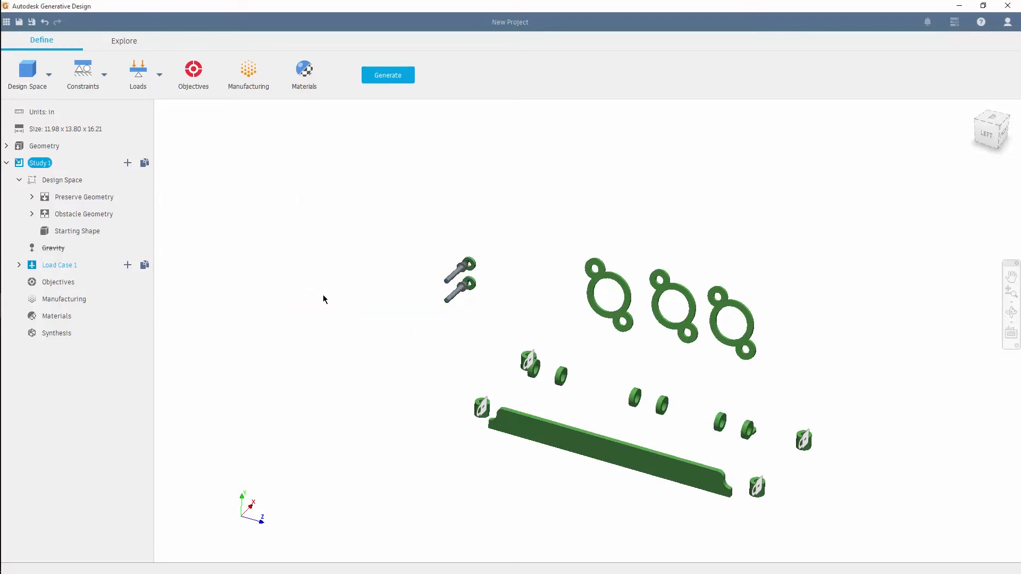
Apply a 40 lbf normal force load to the front faces of the three large two-eared flange rings.
click(159, 74)
click(161, 133)
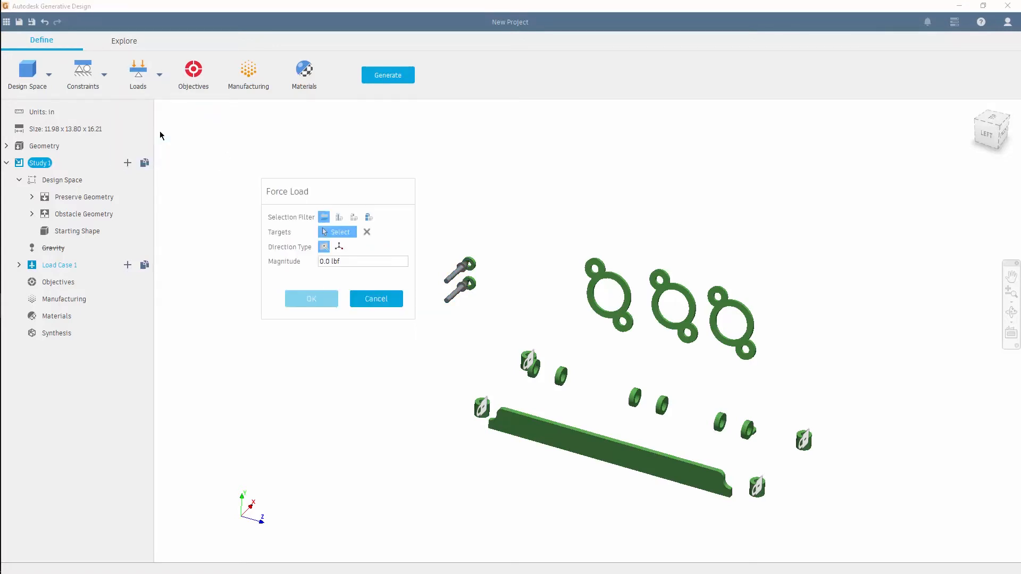
click(592, 287)
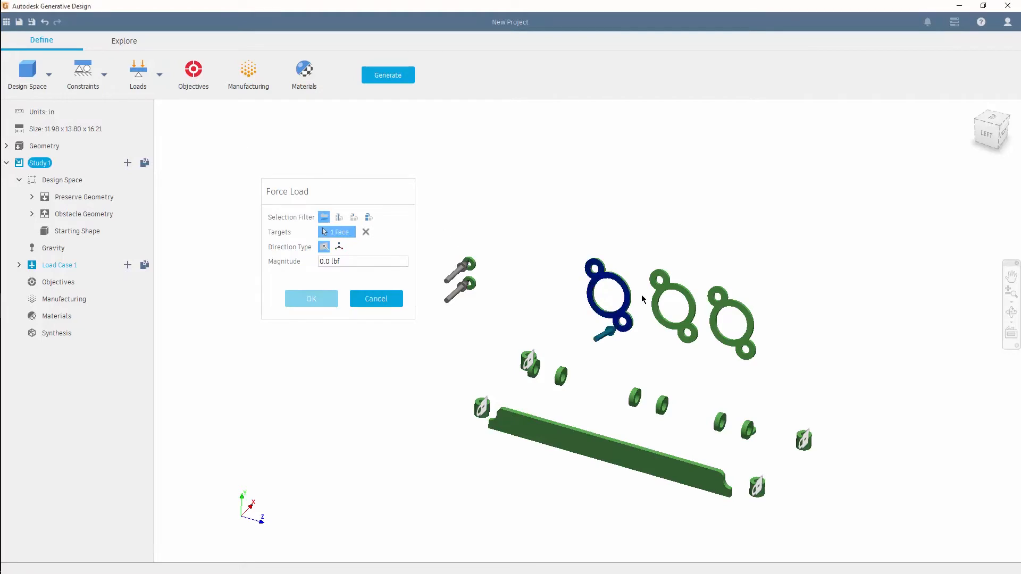
click(657, 303)
click(713, 315)
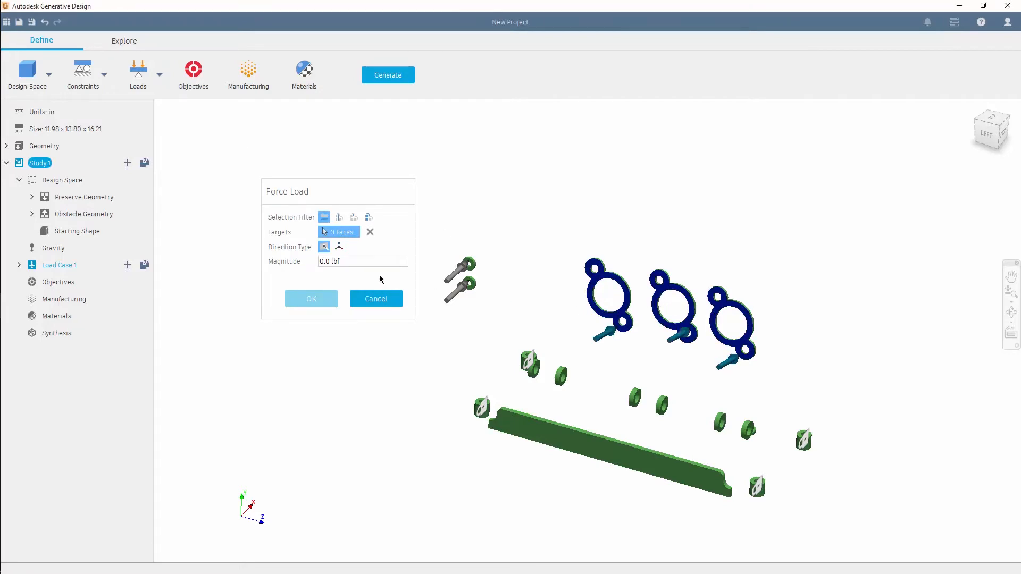
click(322, 261)
text(50)
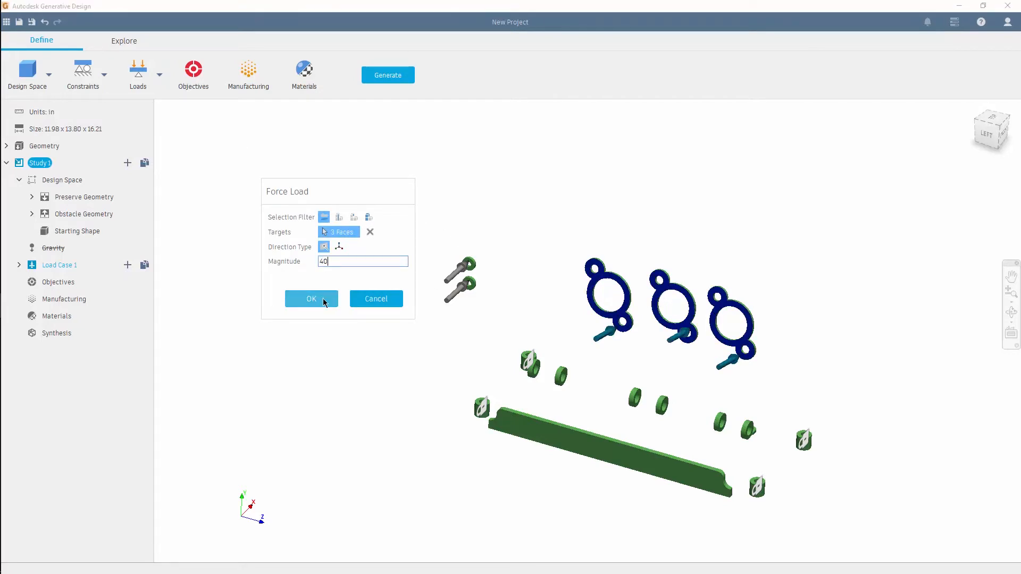
click(321, 298)
Apply a 10 psi pressure load to the front face of the long bar and the top of the small disc.
click(151, 87)
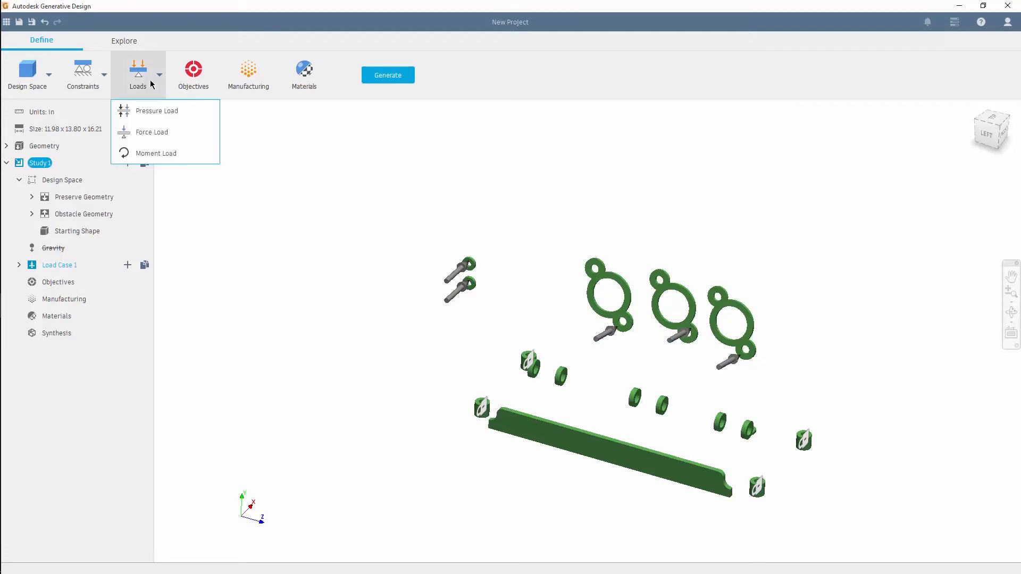
click(154, 111)
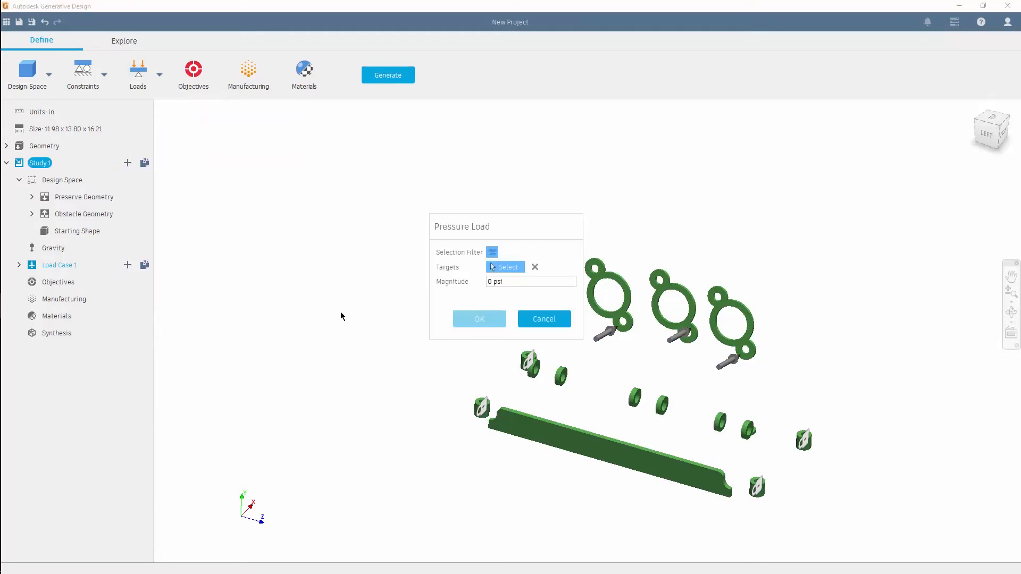
click(611, 445)
shift+middle_drag(659, 425, 700, 451)
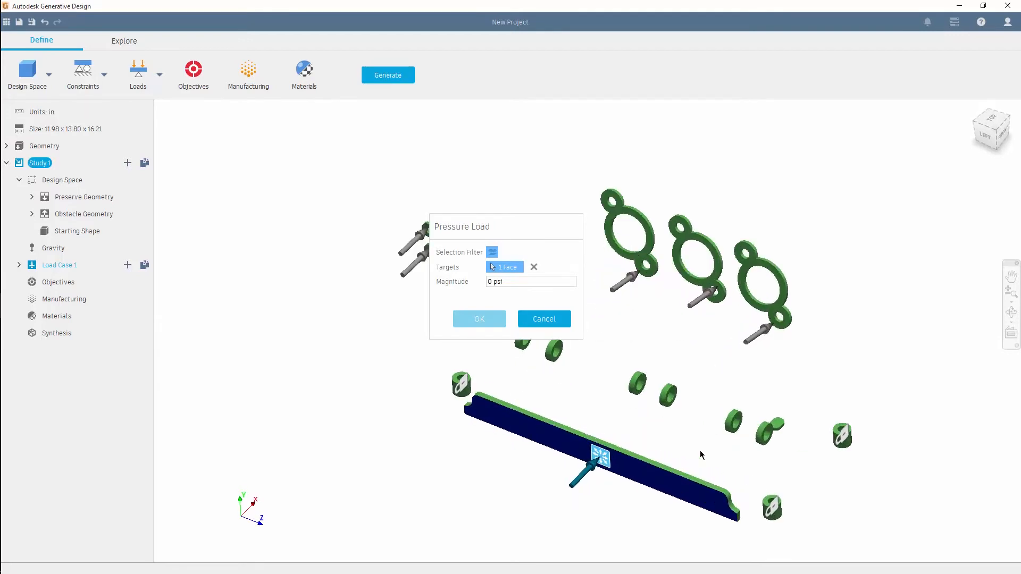
click(773, 426)
click(494, 285)
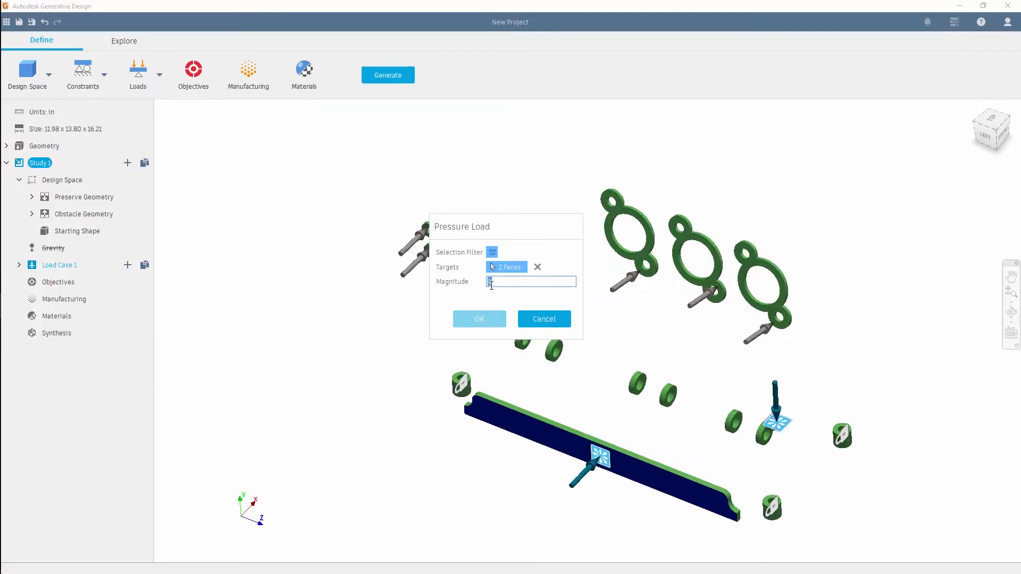
text(10 psi)
click(479, 319)
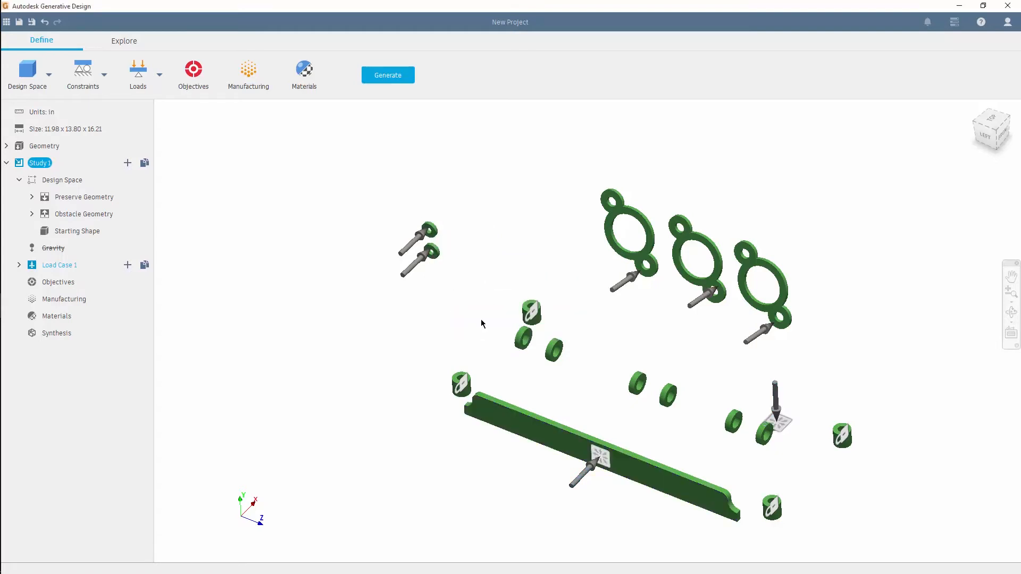
Apply a 20 lbf·in moment load to the cylindrical faces of the six pivot rings above the long bar.
click(159, 74)
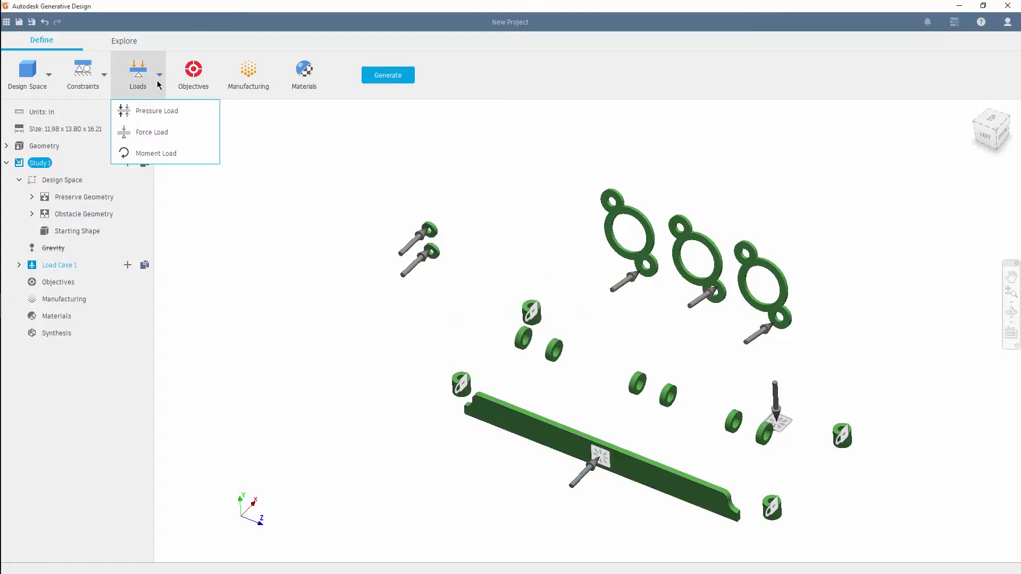
click(154, 155)
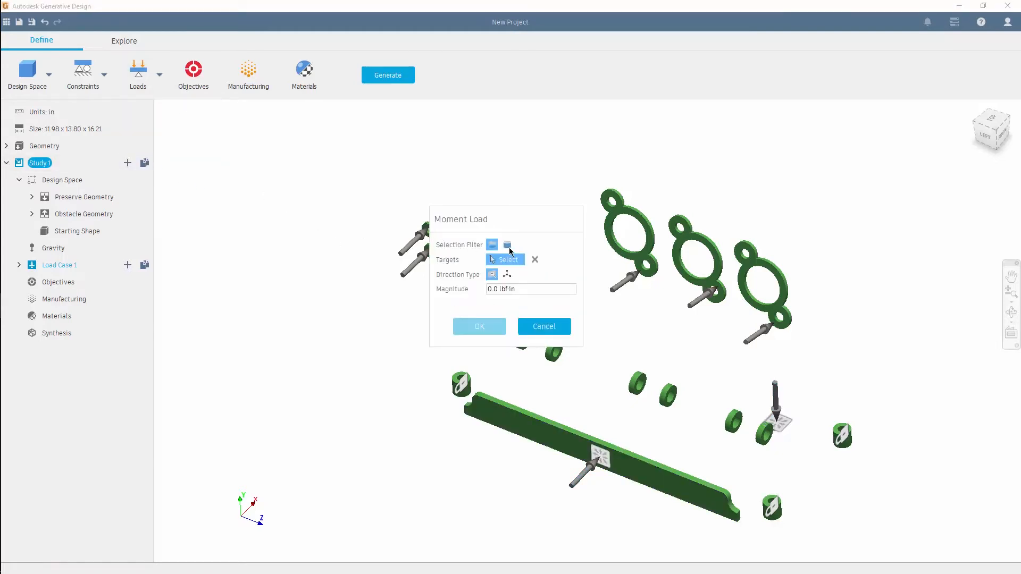
click(508, 245)
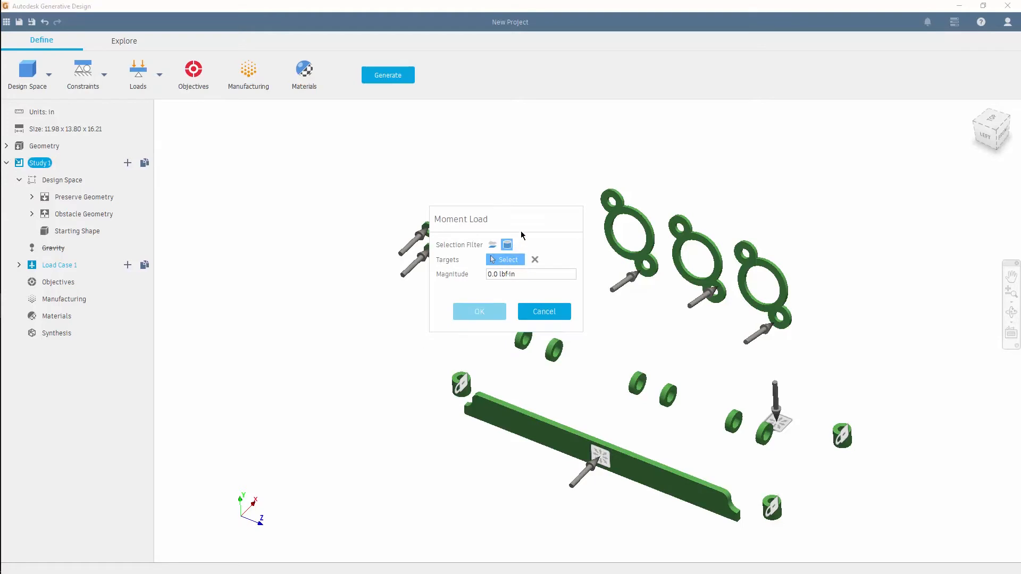
click(521, 338)
click(552, 352)
click(638, 384)
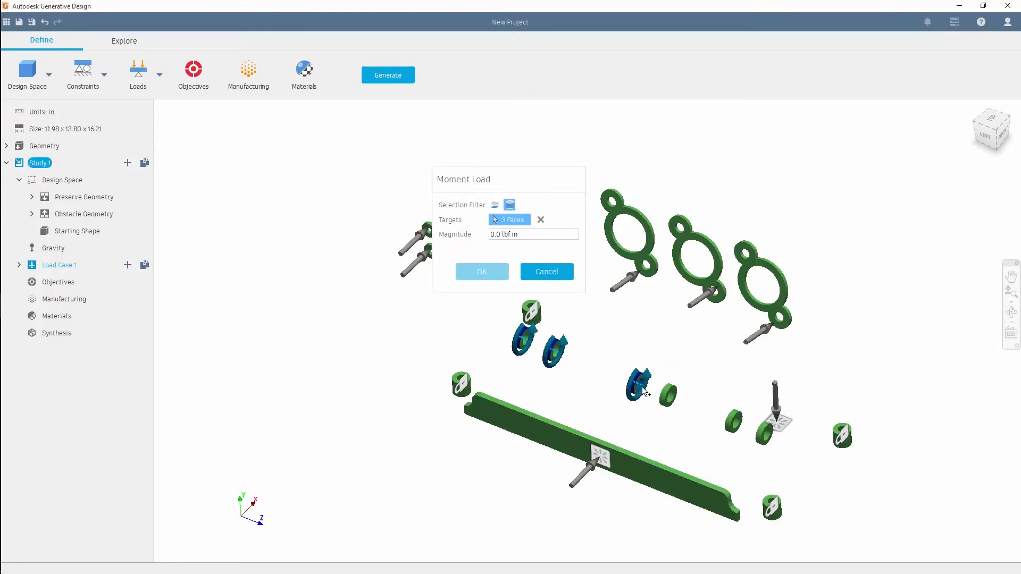
click(668, 396)
click(732, 421)
click(763, 434)
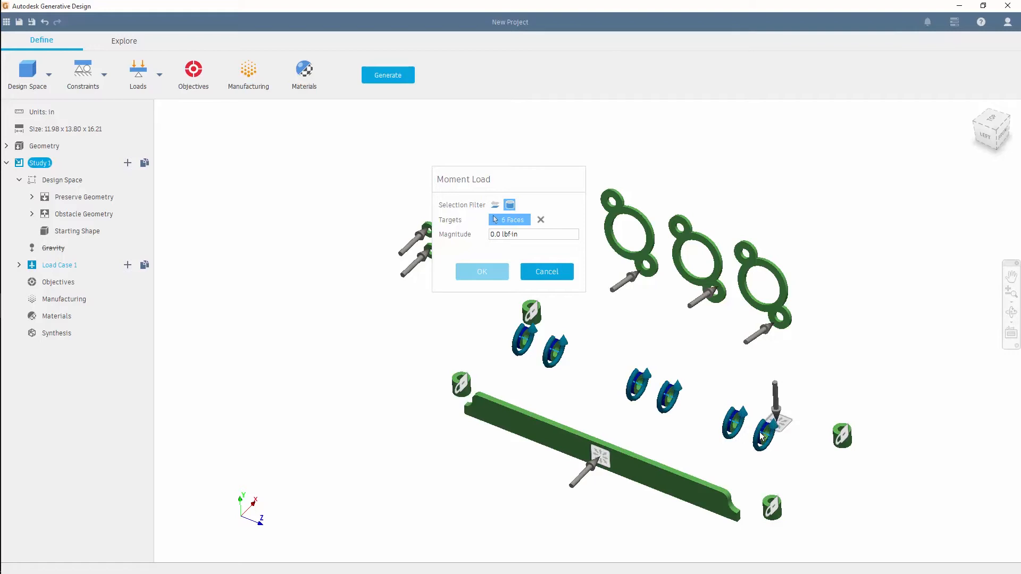
click(491, 234)
text(20)
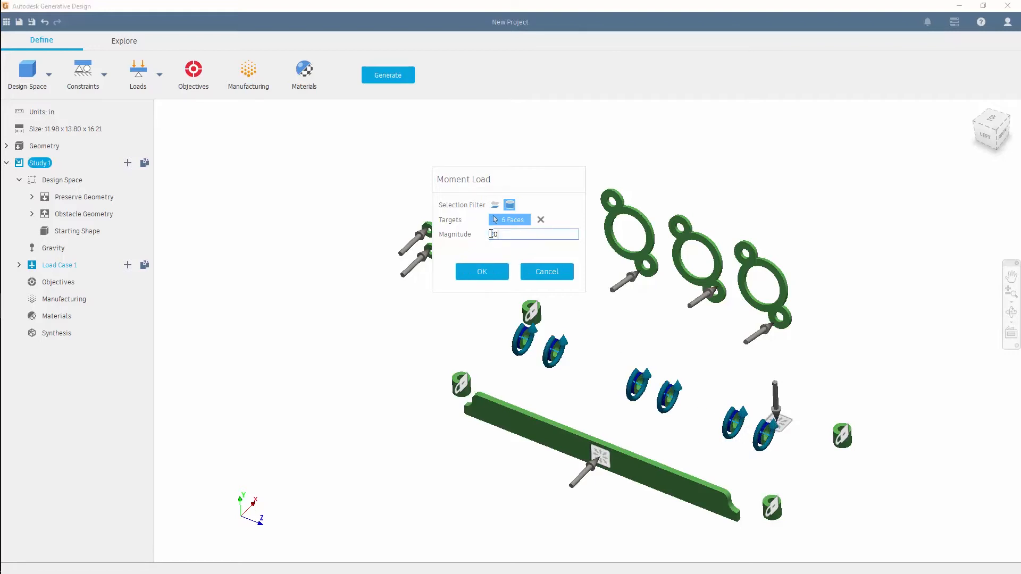
click(480, 272)
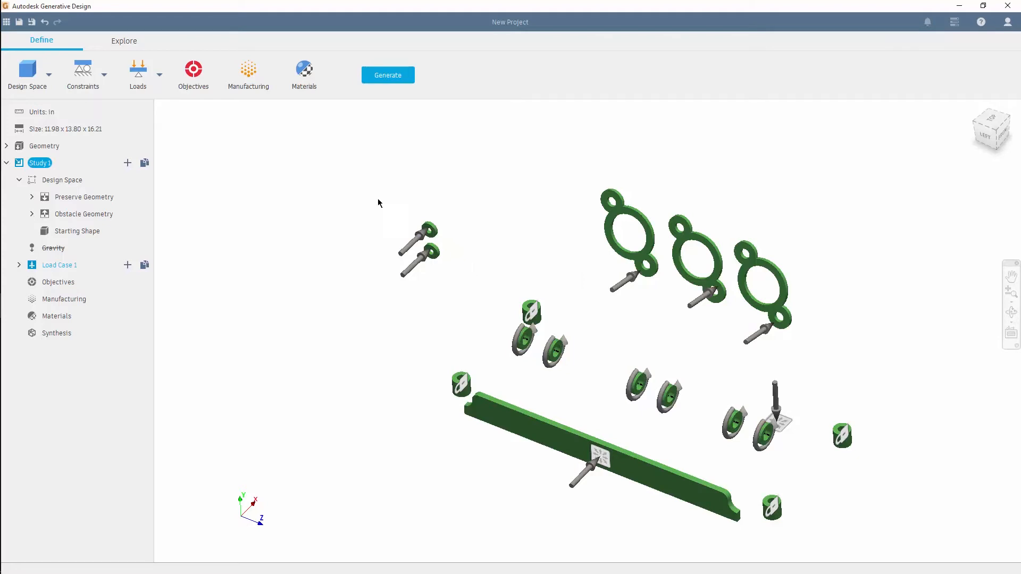
Set the study objective to minimize mass with a factor of safety limit of 2.
click(198, 78)
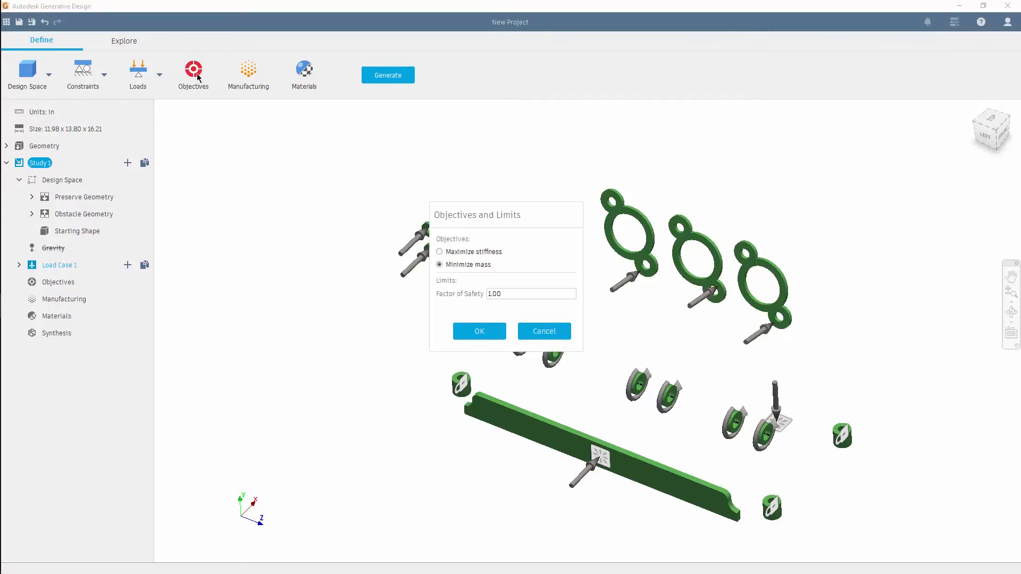
click(440, 252)
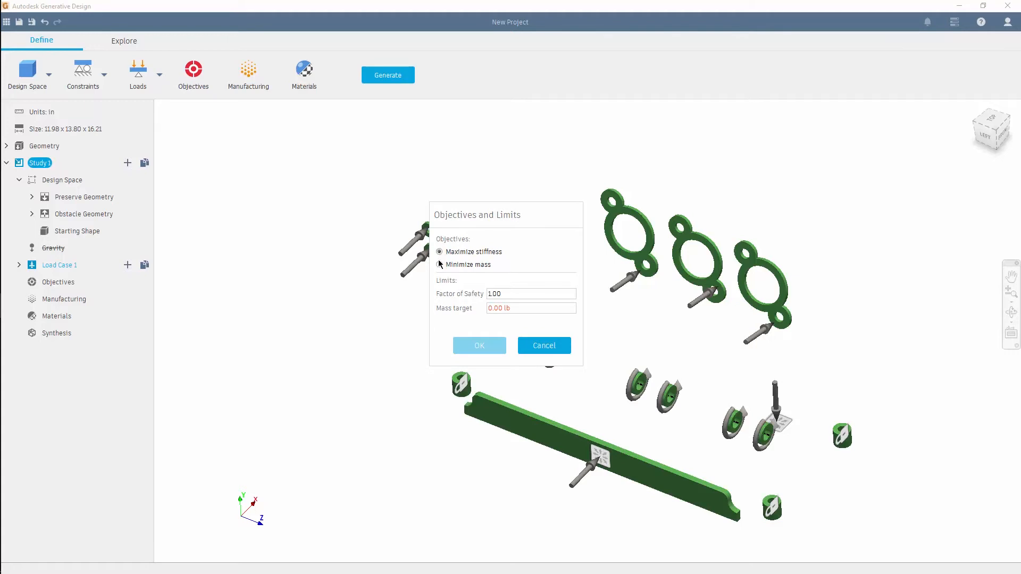
click(440, 265)
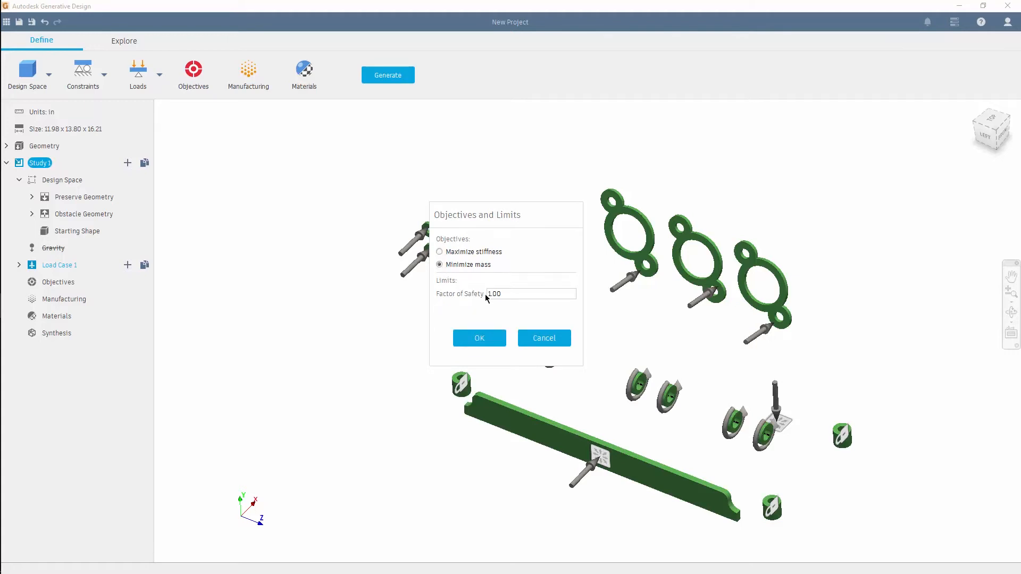
double_click(485, 294)
text(2)
click(479, 339)
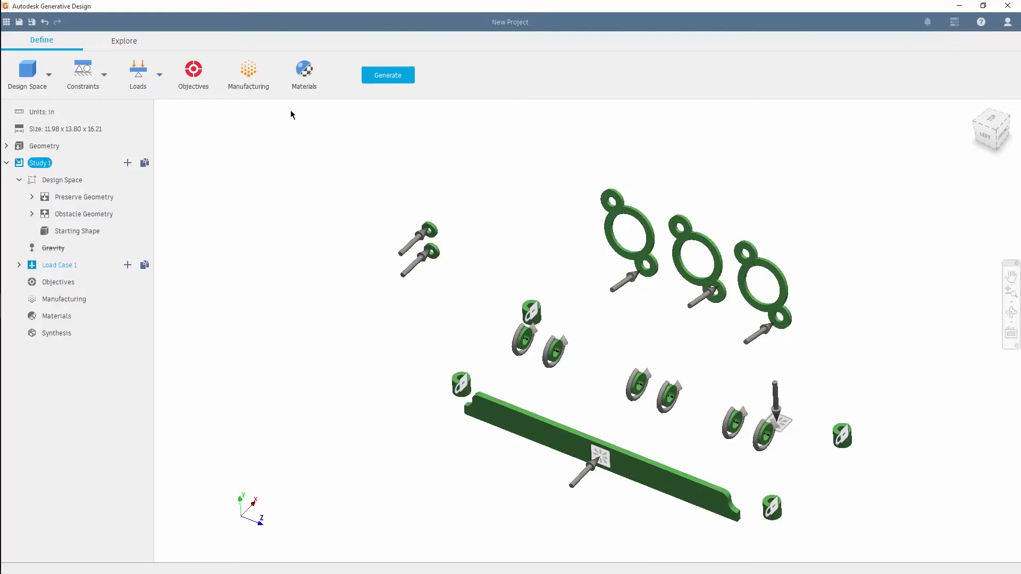
Set the manufacturing options to unrestricted and additive manufacturing, with a minimum thickness of 0.15 in.
click(254, 72)
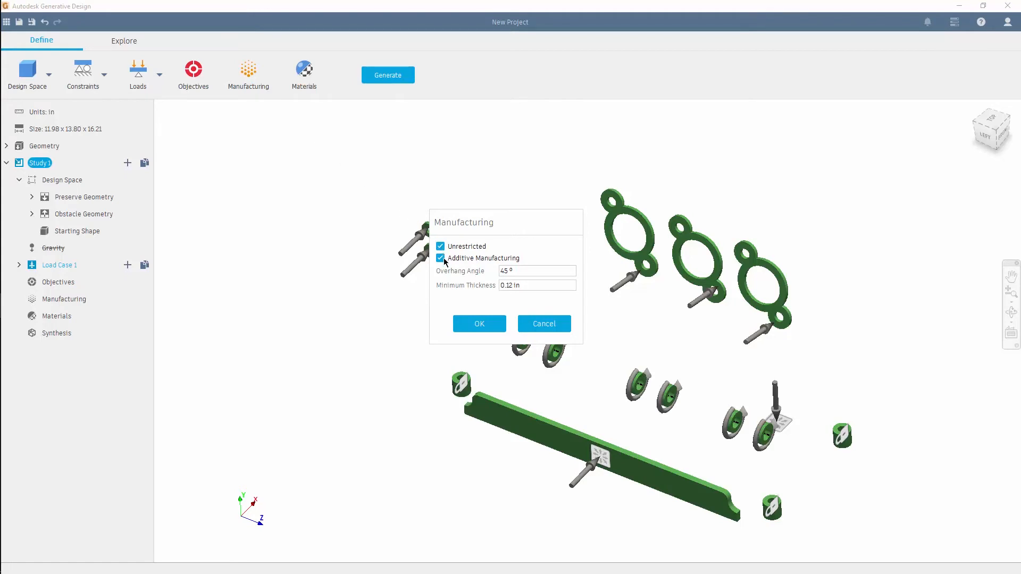
click(508, 285)
click(510, 286)
text(5)
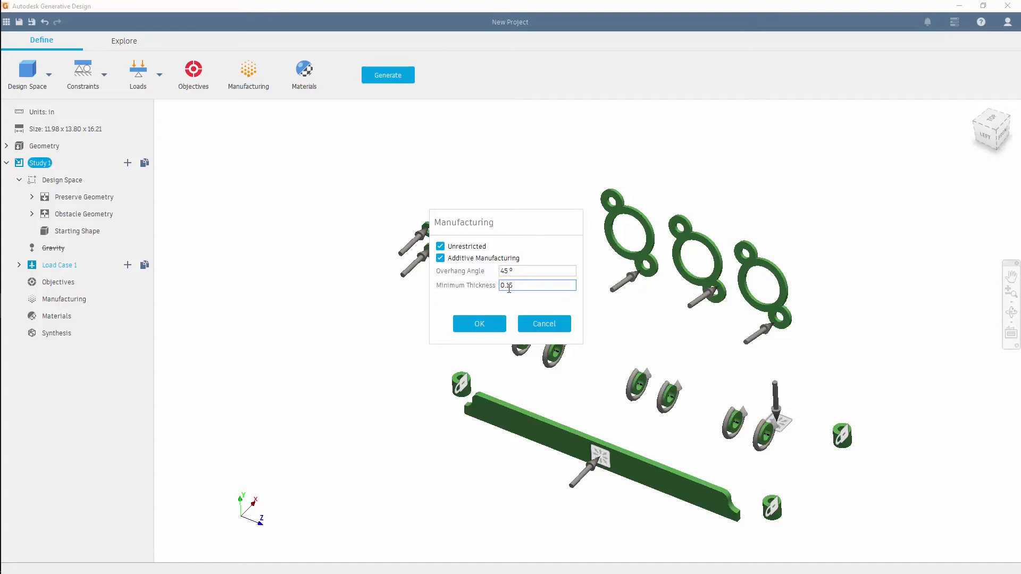
click(477, 324)
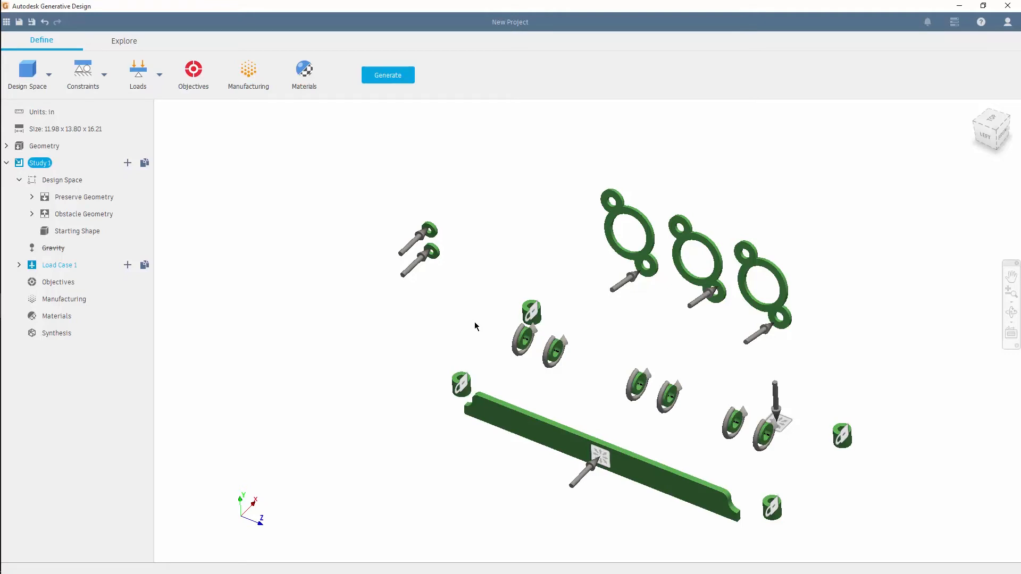
Add the casting materials Aluminum A356 T6, Magnesium AZ91E T6 and Ti-6Al-4V Casting to the study materials.
click(306, 77)
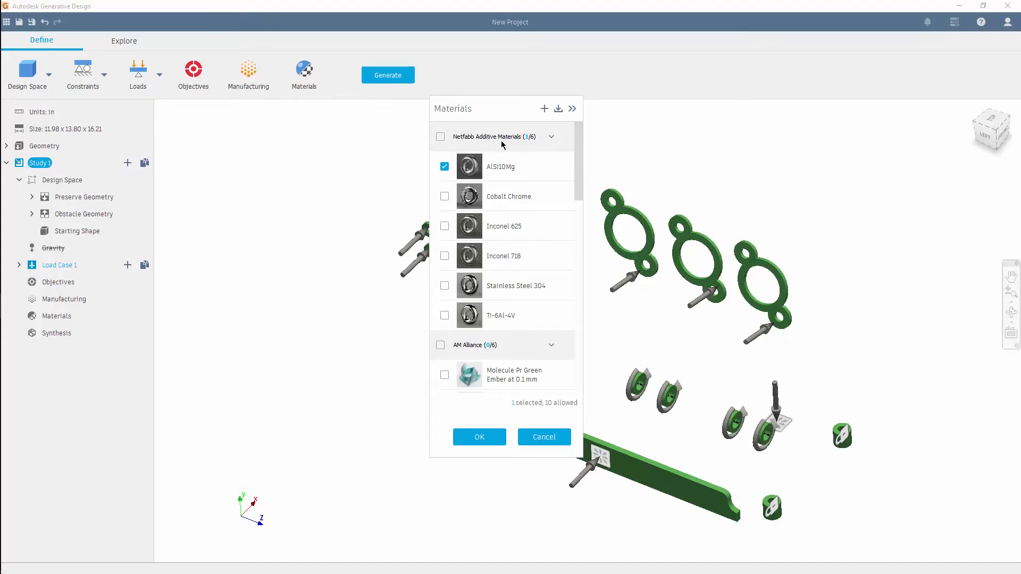
drag(579, 160, 570, 273)
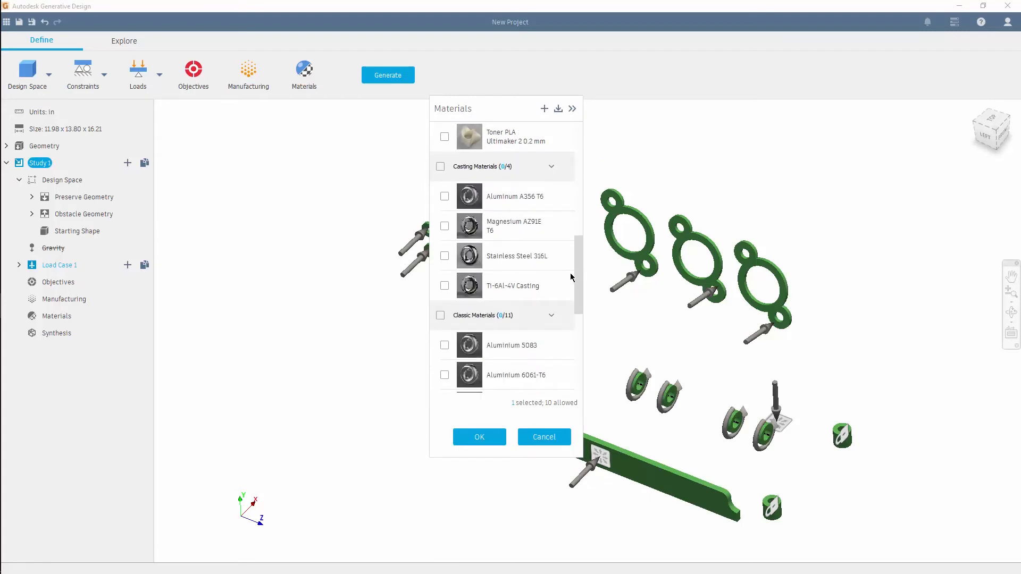
click(444, 196)
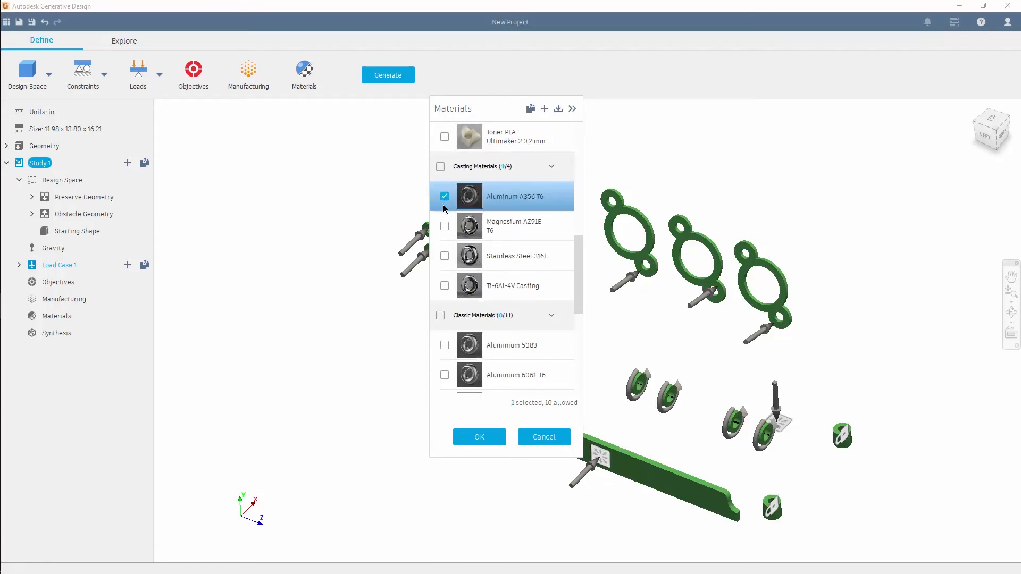
click(445, 227)
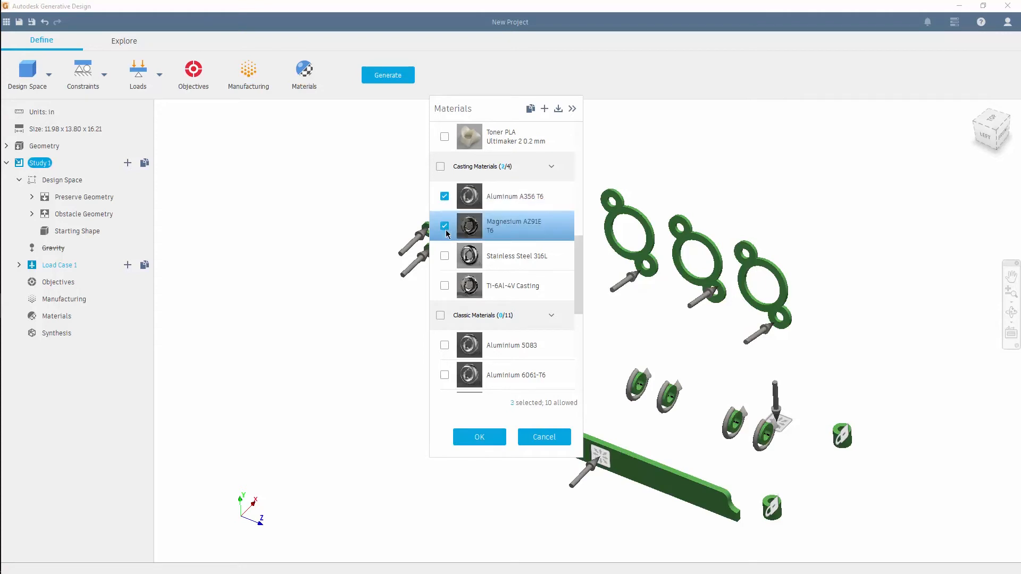
click(445, 285)
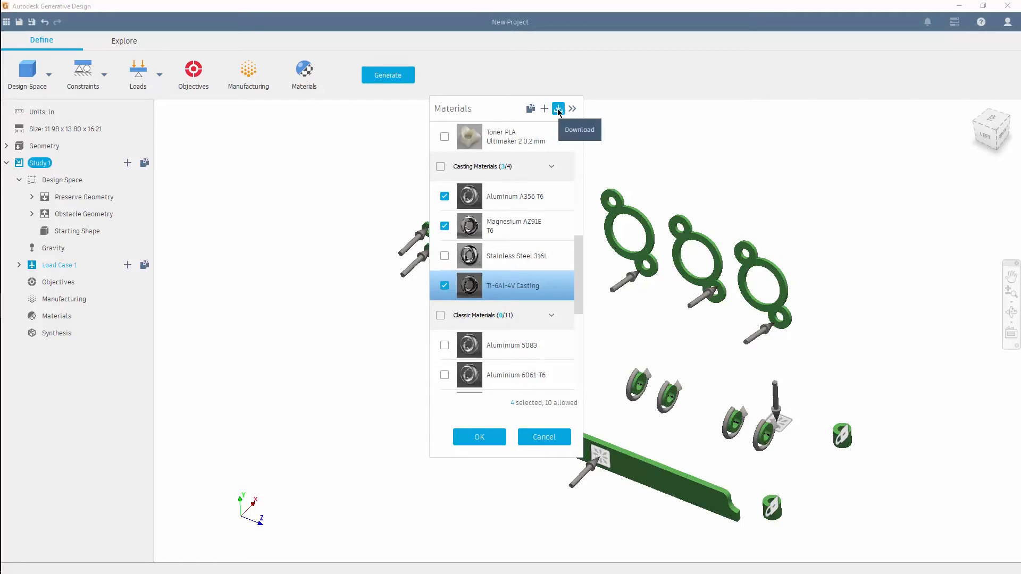
click(476, 438)
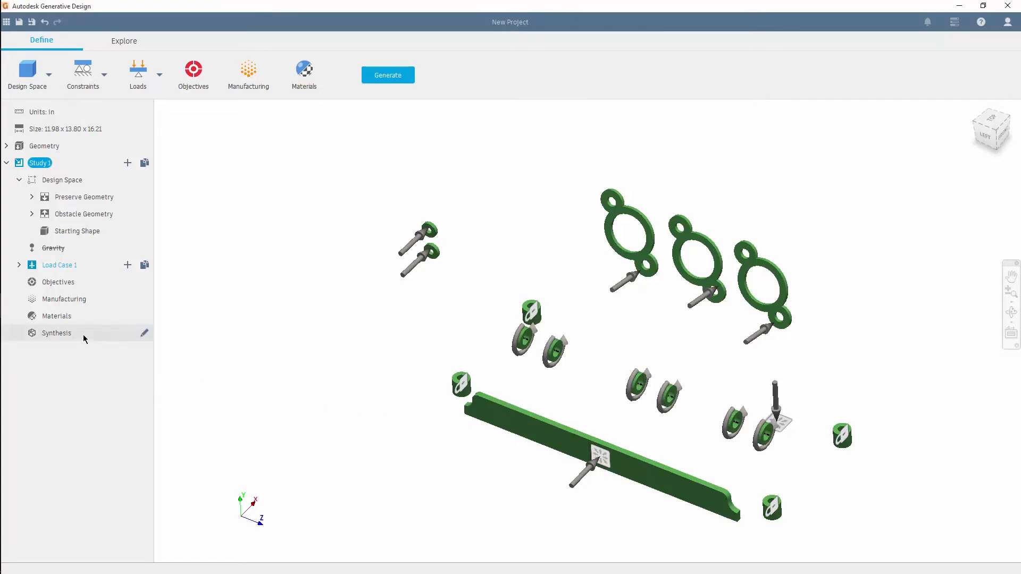
Set the topology synthesis resolution close to Normal.
click(143, 334)
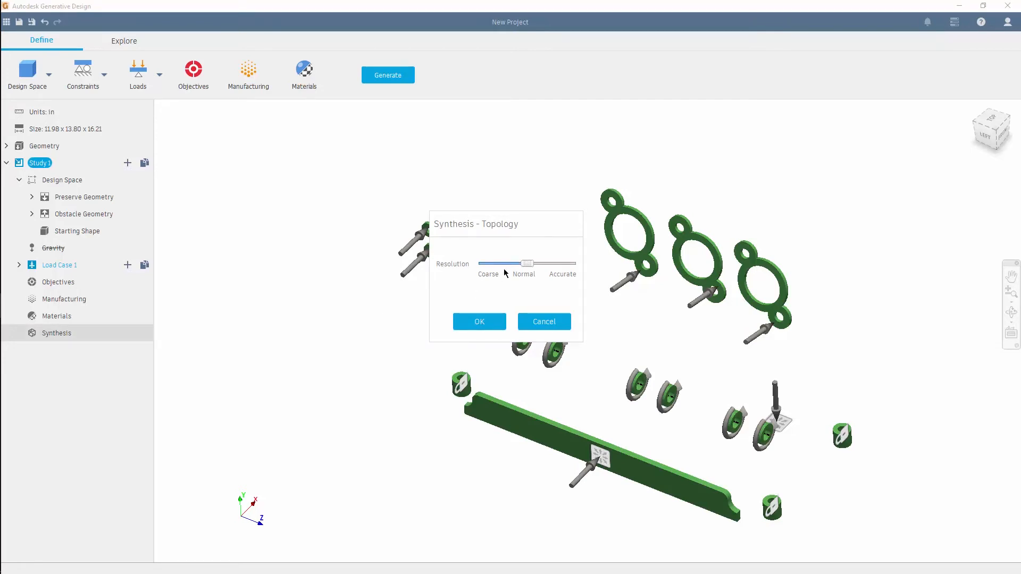
drag(530, 264, 536, 265)
click(482, 322)
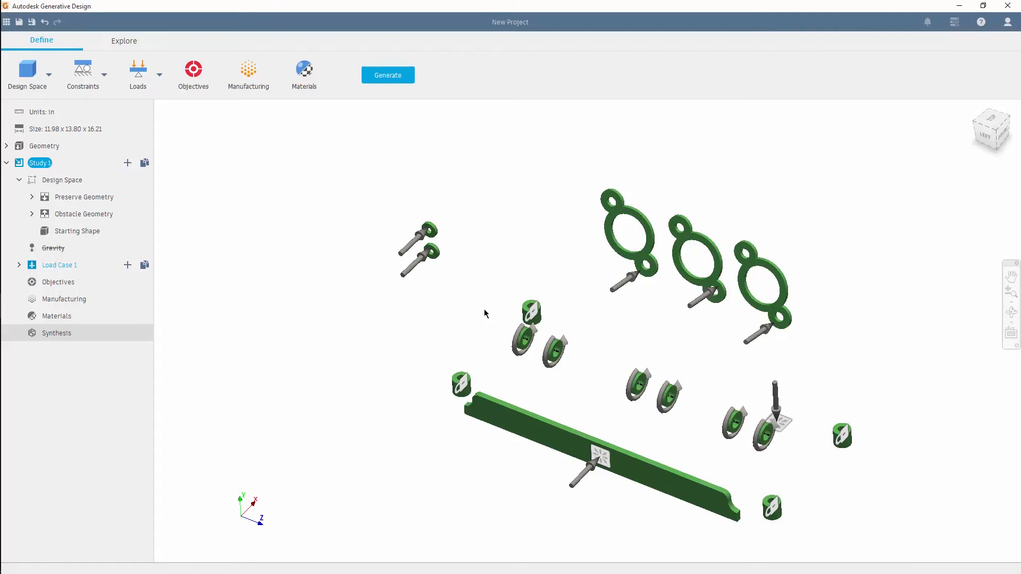
Generate the outcomes of Study 1 under the project name asdf and clone the study.
click(386, 78)
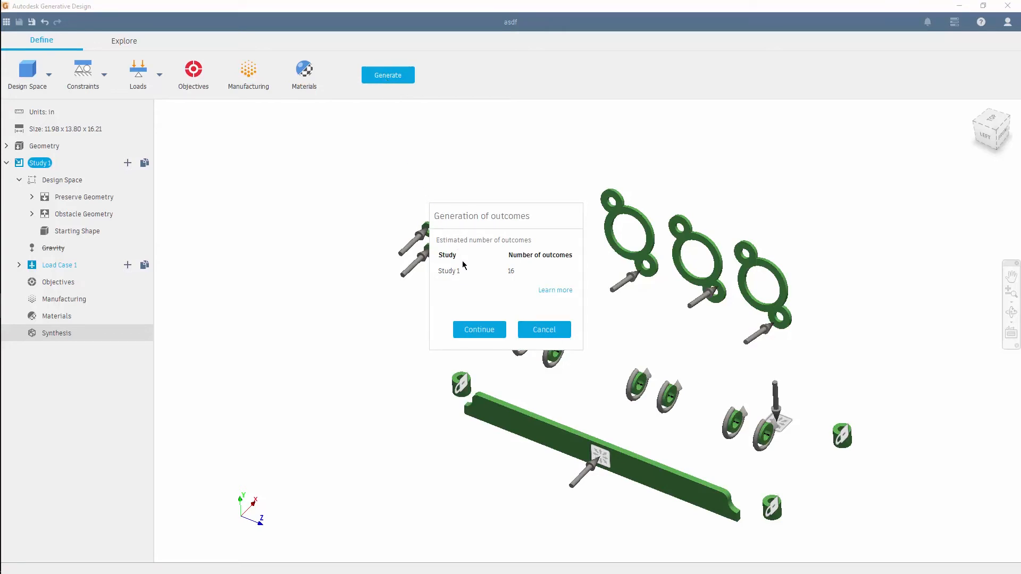
click(482, 330)
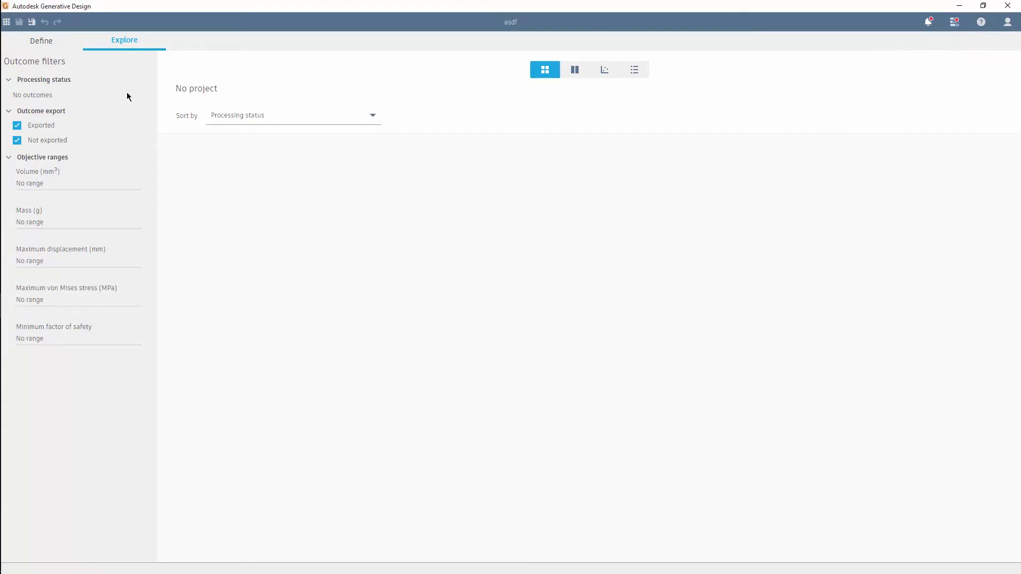
click(51, 45)
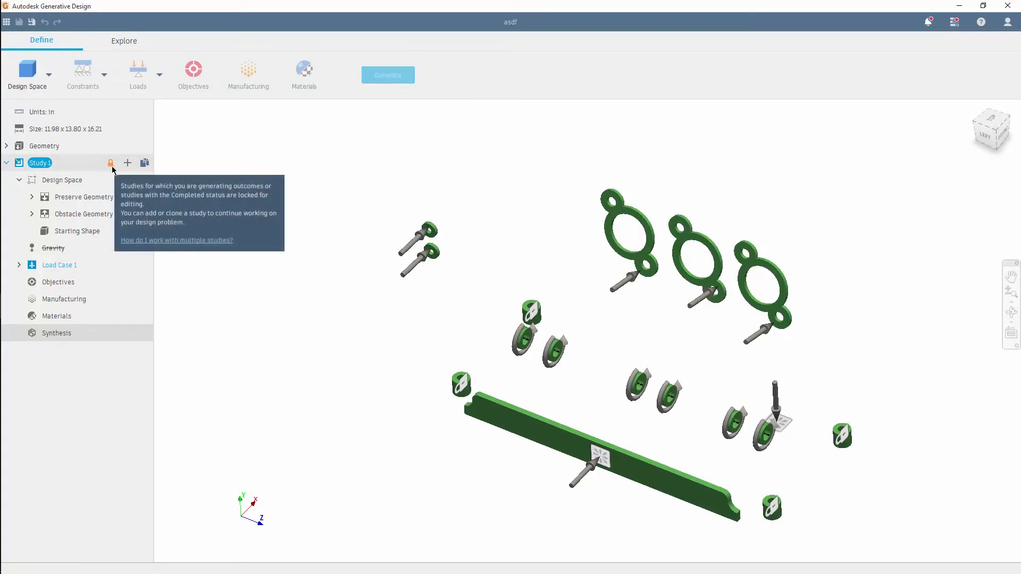
click(143, 166)
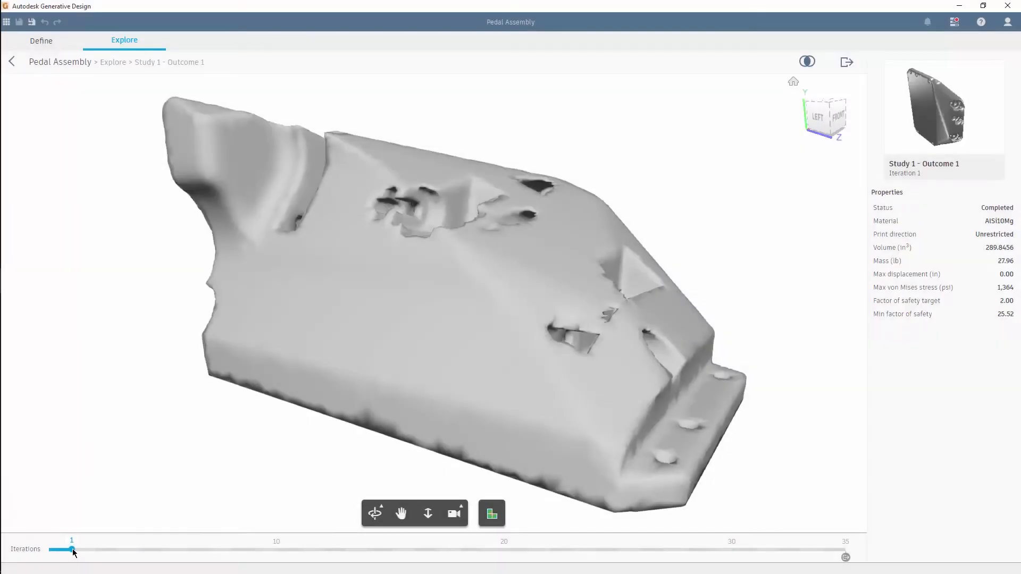
Play through the iterations of Outcome 1 in the Pedal Assembly project, from iteration 1 to the final one.
drag(72, 552, 846, 557)
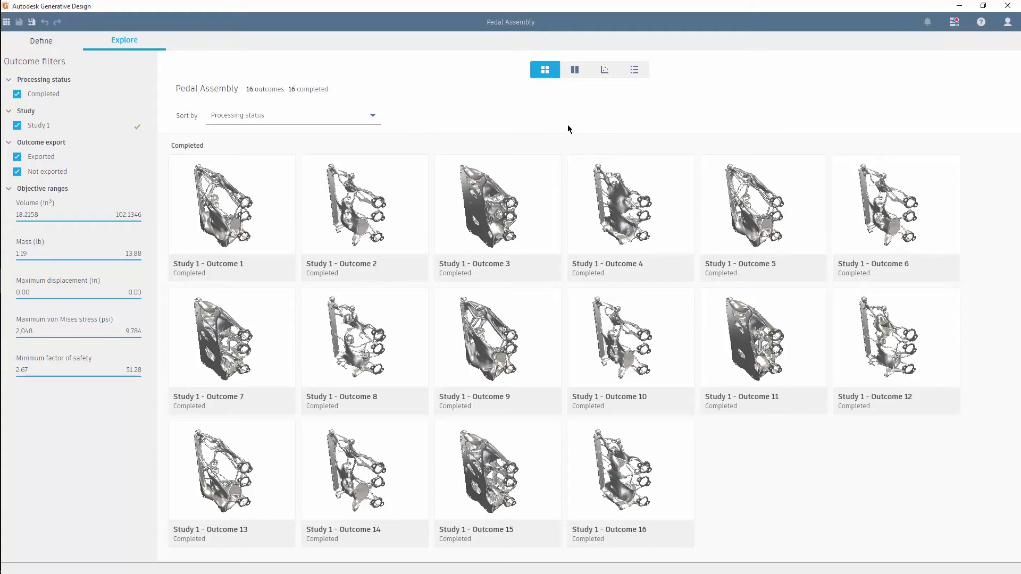
Show the outcomes as a scatter plot, limit the mass range to at most 7.43 lb, and inspect the low-mass points.
click(605, 70)
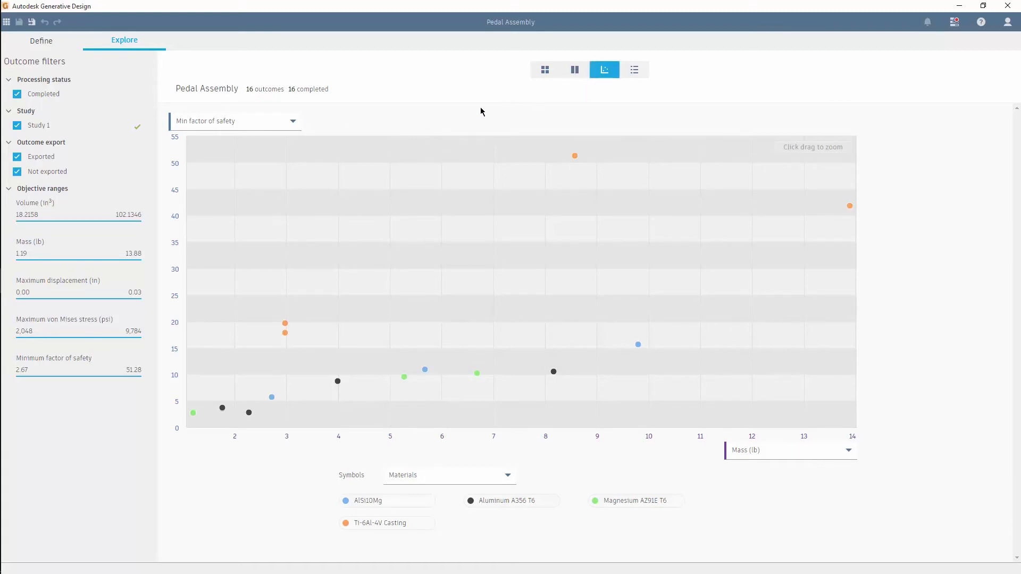
click(285, 323)
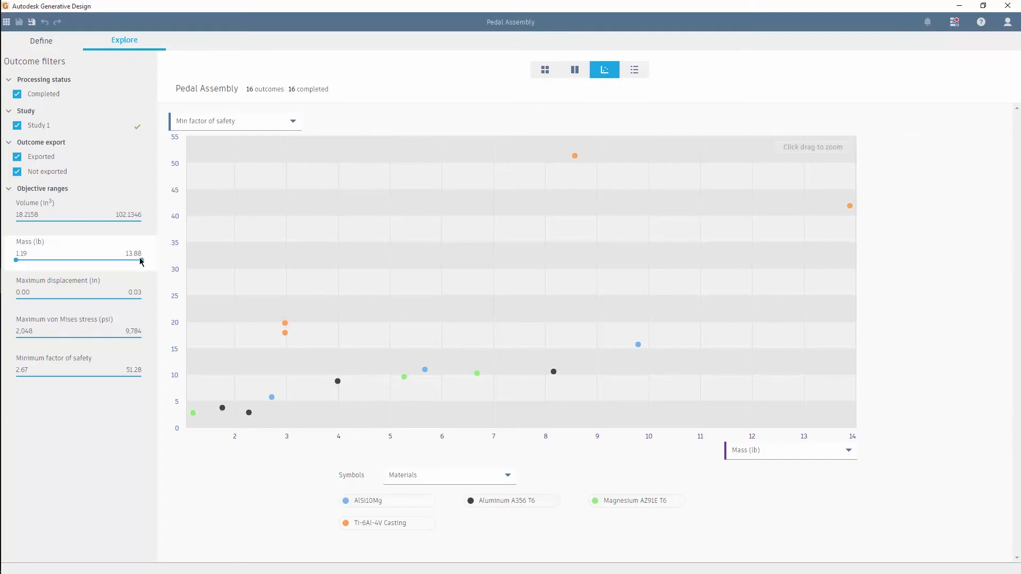
drag(142, 260, 79, 263)
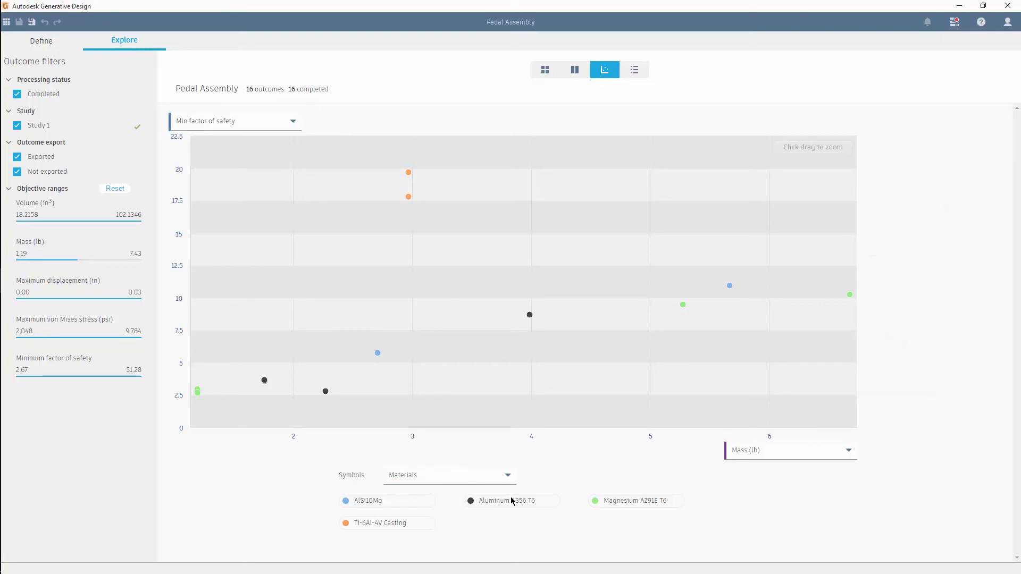
mouse_move(198, 394)
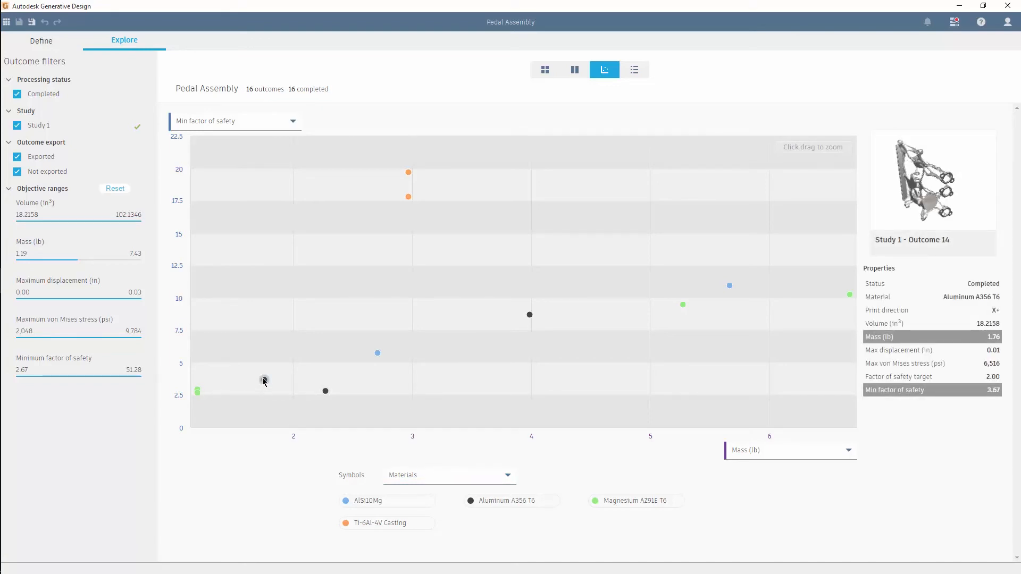
mouse_move(326, 392)
mouse_move(378, 354)
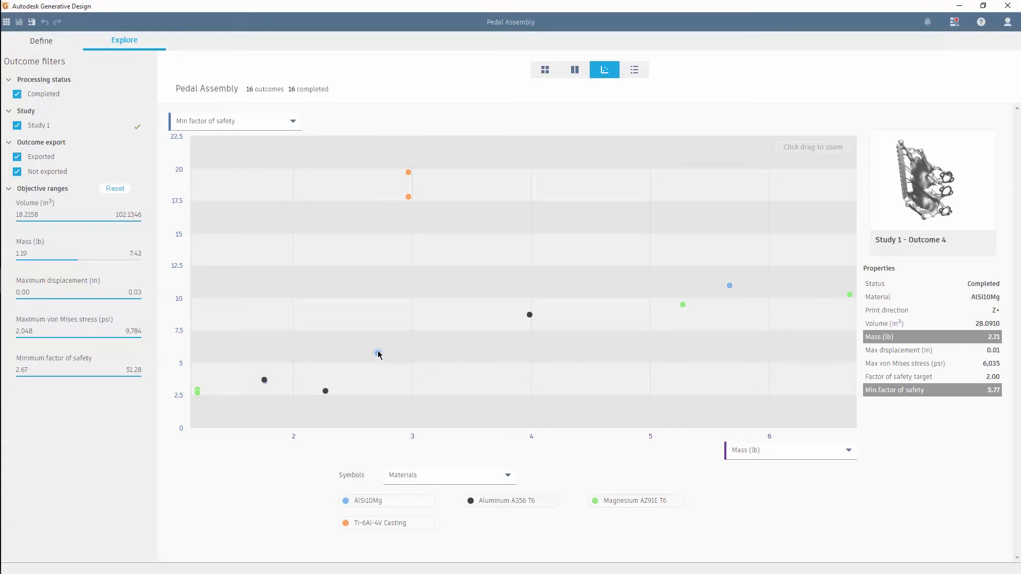
Show the filtered outcomes with their properties and sort them by mass.
click(574, 70)
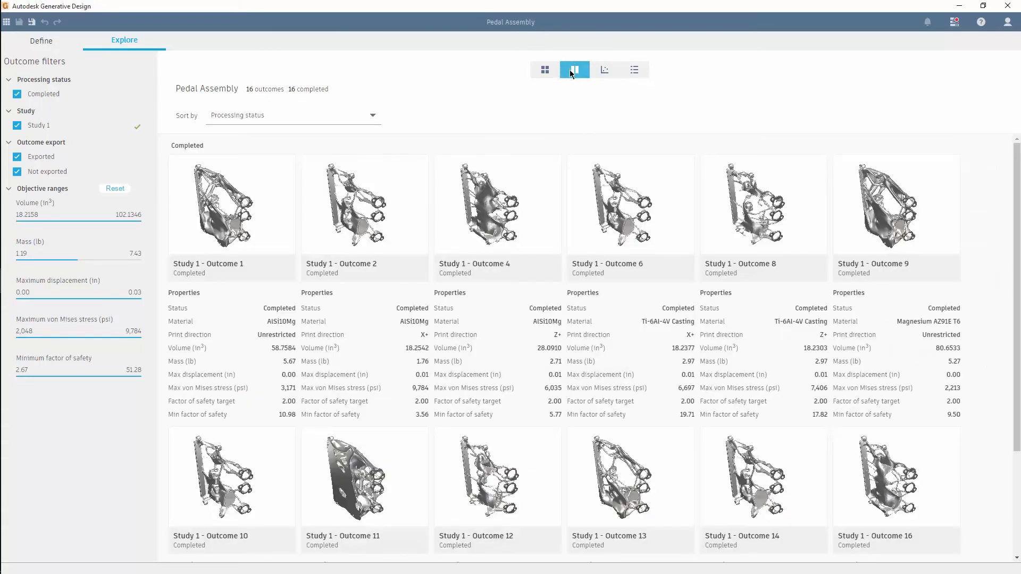
click(372, 115)
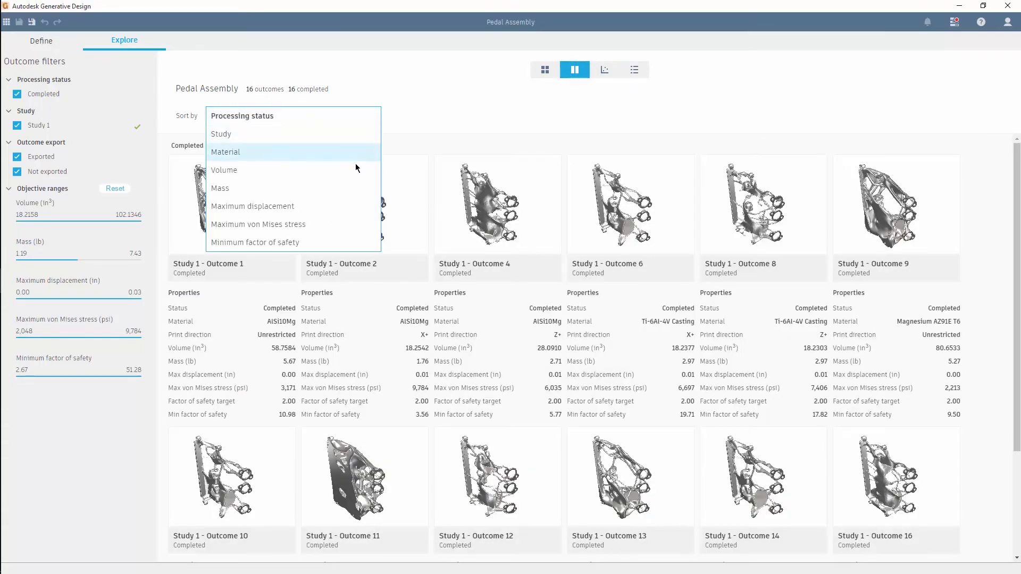
click(350, 188)
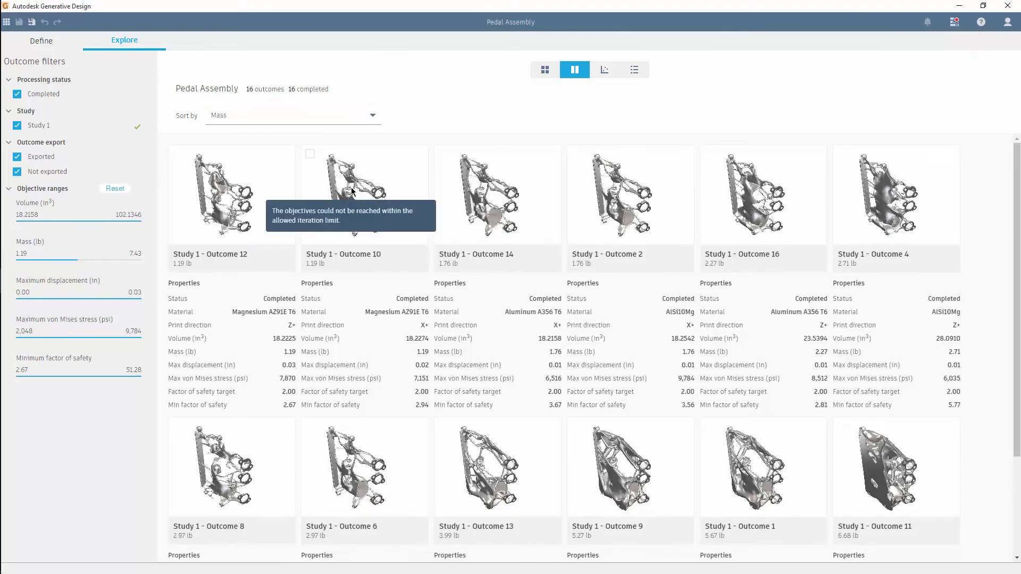
Select Outcomes 12, 13, 9 and 1 and open them side by side for comparison.
click(178, 154)
scroll(528, 320, down, 4)
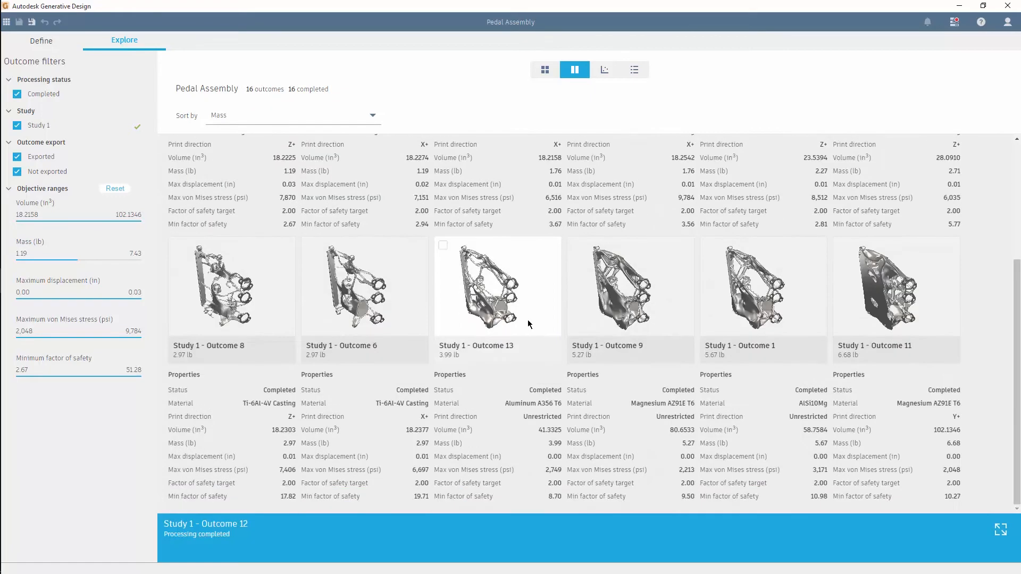
click(443, 246)
click(576, 245)
click(709, 245)
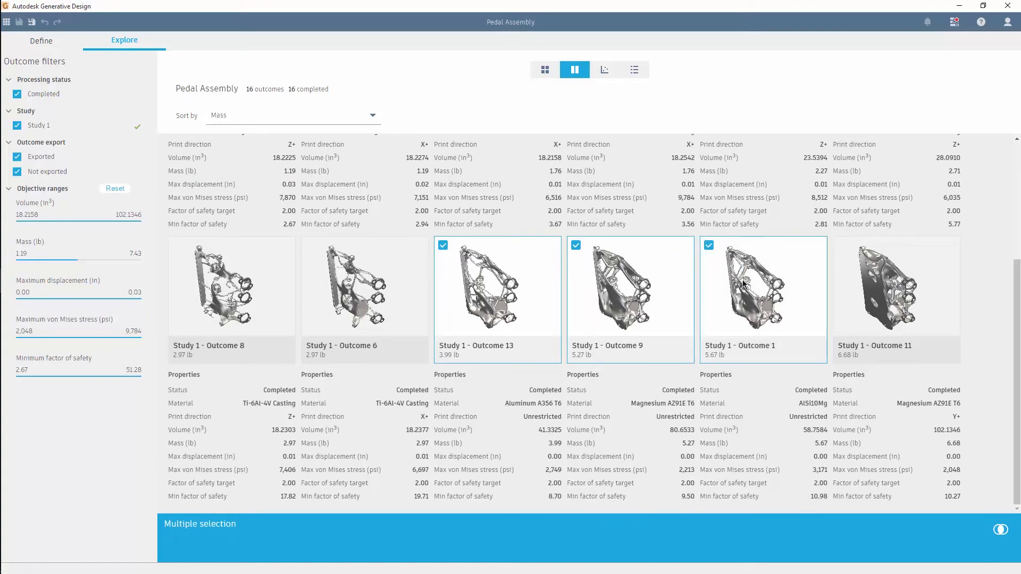
click(1000, 530)
Display the stress colouring on the four compared outcomes and make Outcome 1 the active one.
scroll(260, 255, up, 5)
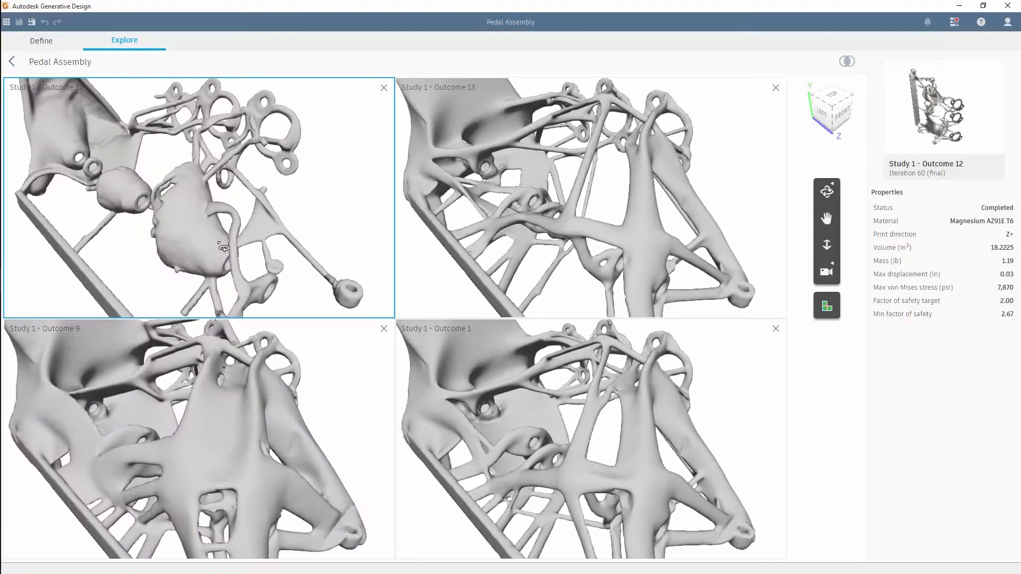
drag(168, 189, 415, 284)
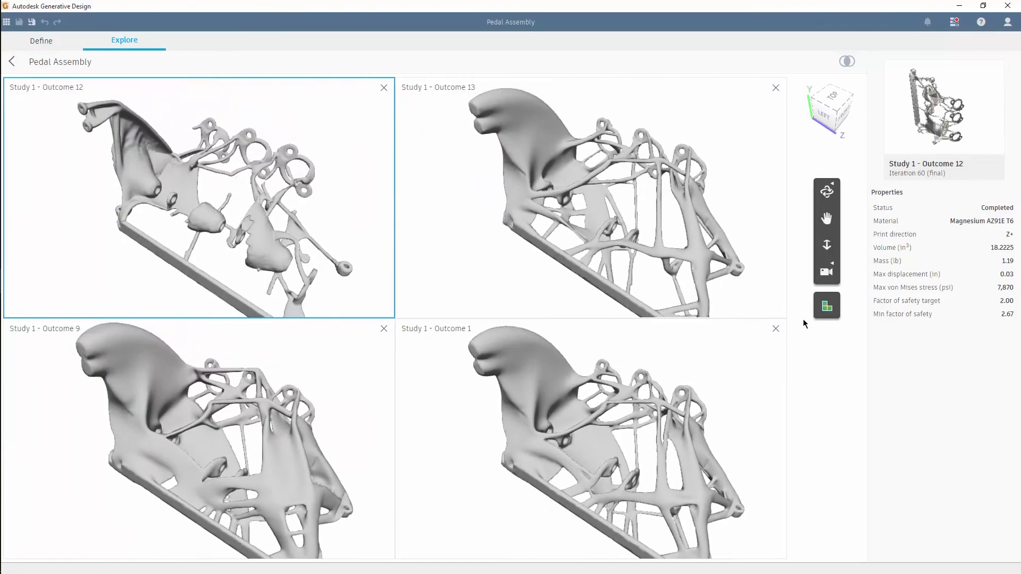
click(826, 307)
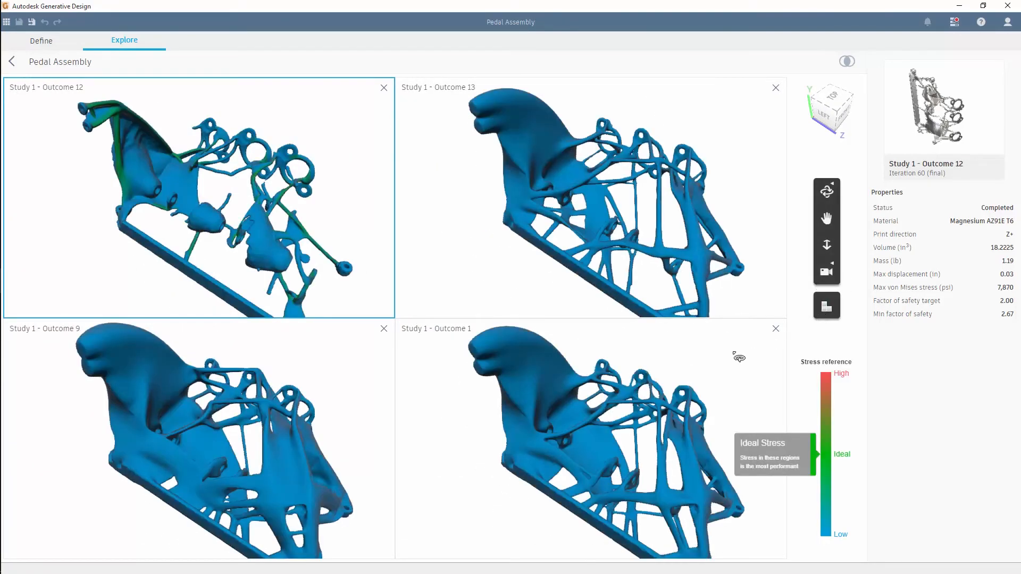
click(689, 379)
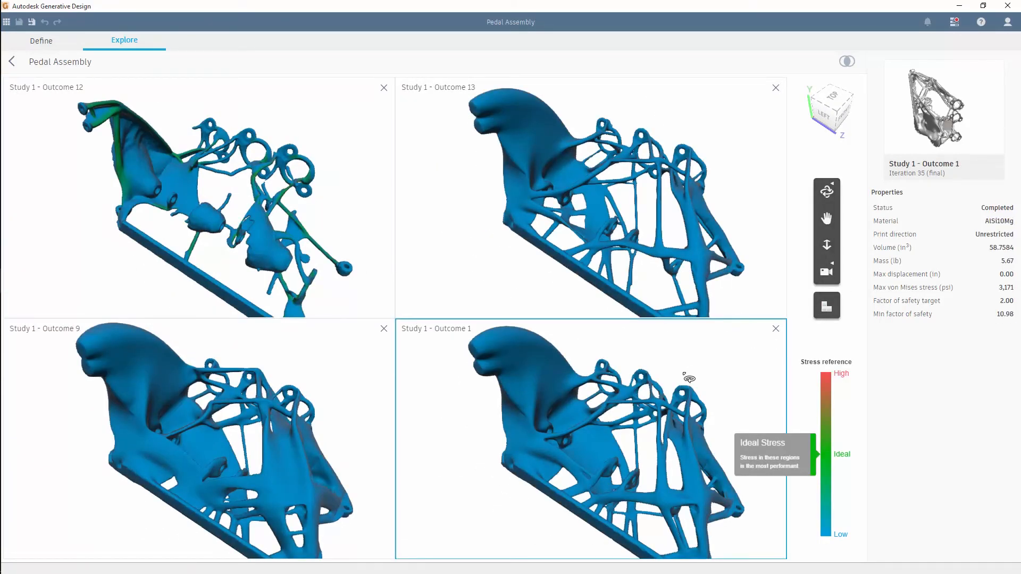
scroll(689, 379, down, 3)
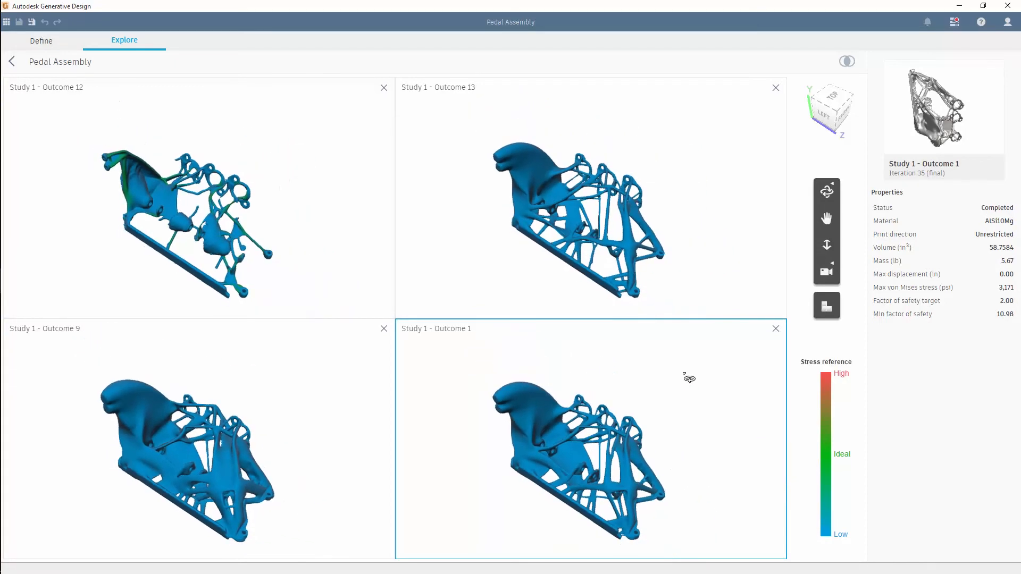
Close Outcomes 9, 12 and 13 in the comparison and export Outcome 1 to SAT.
click(384, 329)
click(382, 88)
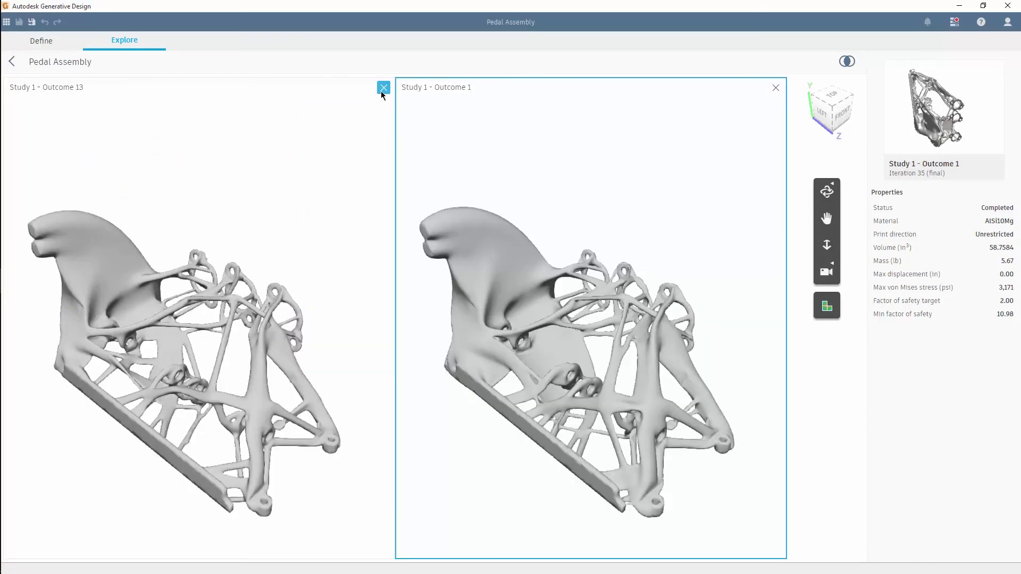
click(381, 90)
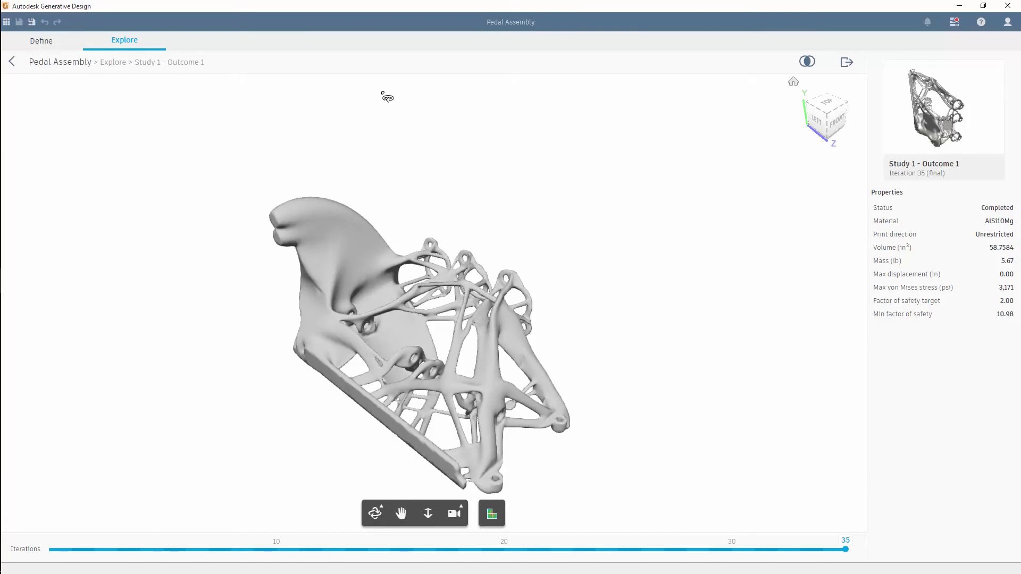
click(847, 64)
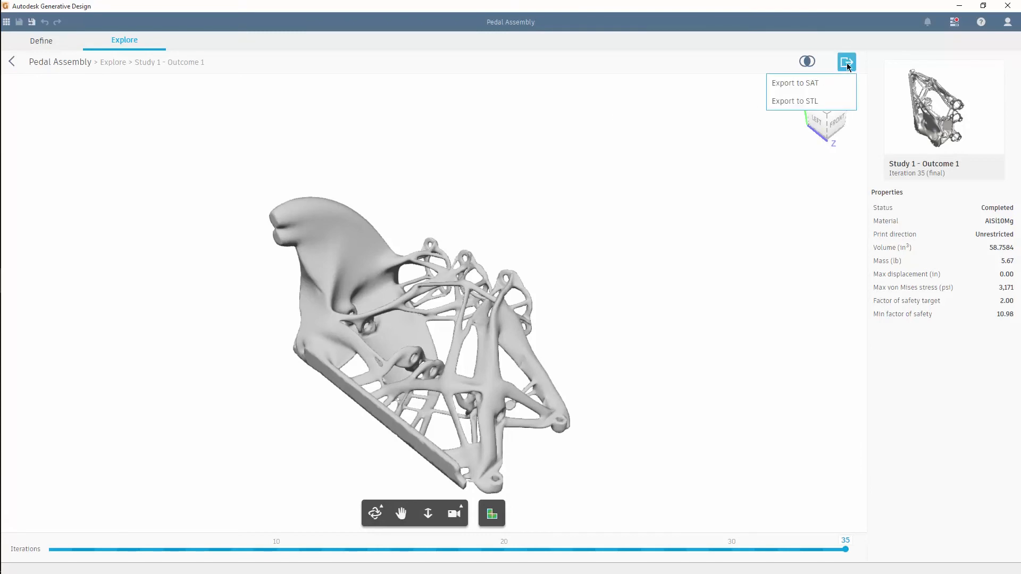
click(819, 83)
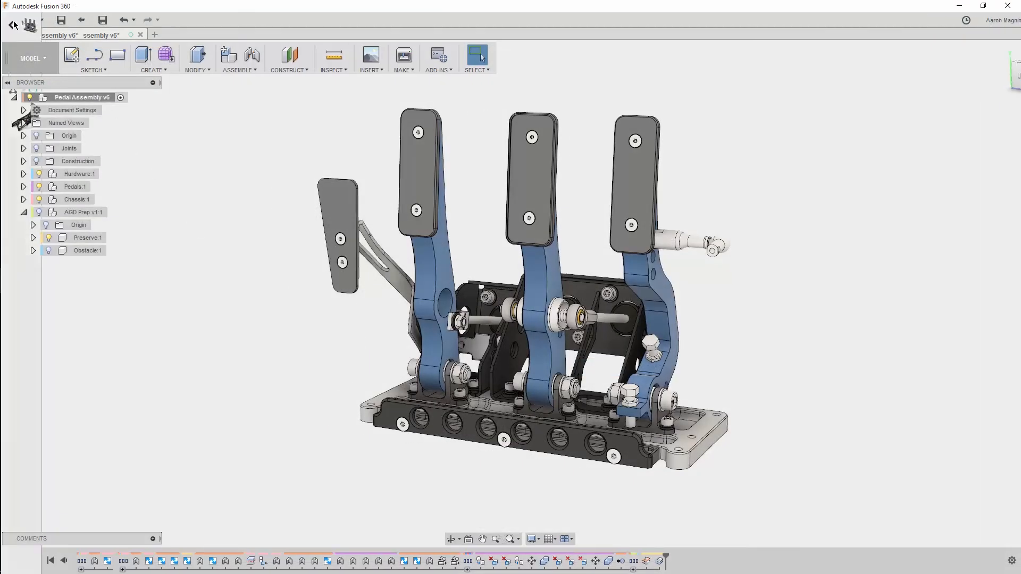
Switch to Fusion 360 and insert Study1-Outcome1-35 from the From AGD folder into the pedal assembly at its default position.
click(7, 20)
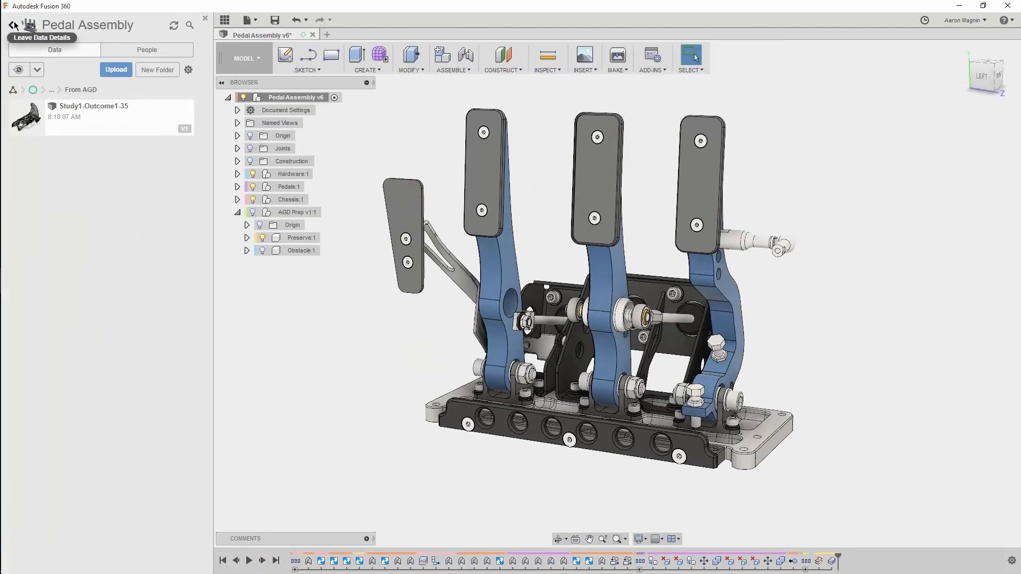
right_click(88, 119)
click(102, 132)
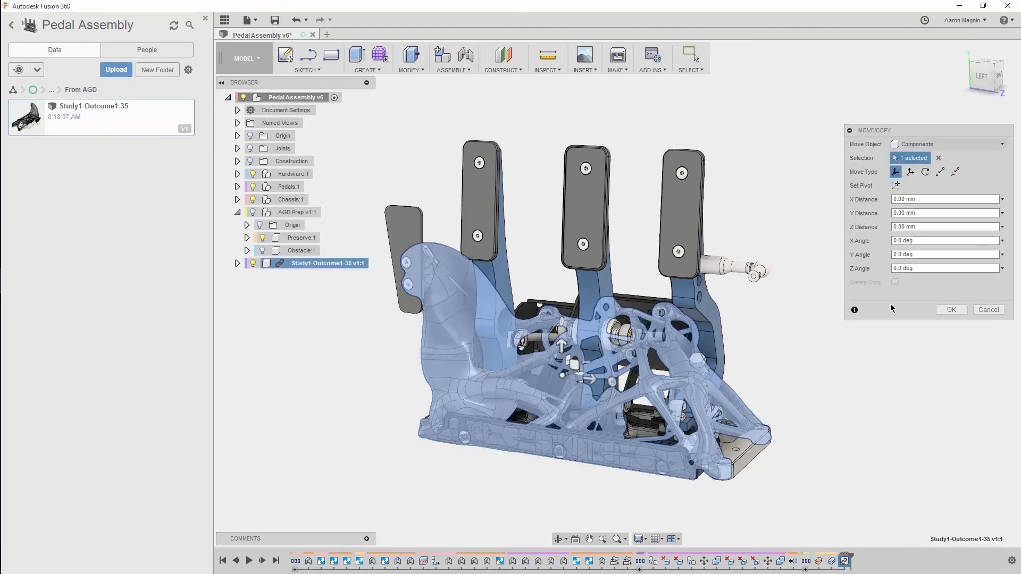
click(942, 310)
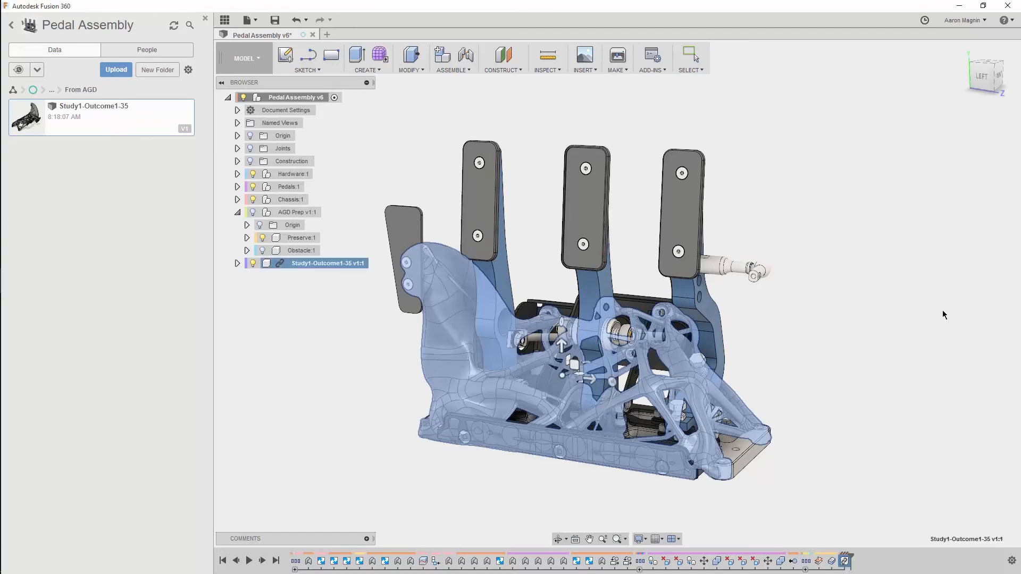
Set the visual style of the pedal assembly to Shaded.
click(645, 538)
mouse_move(711, 443)
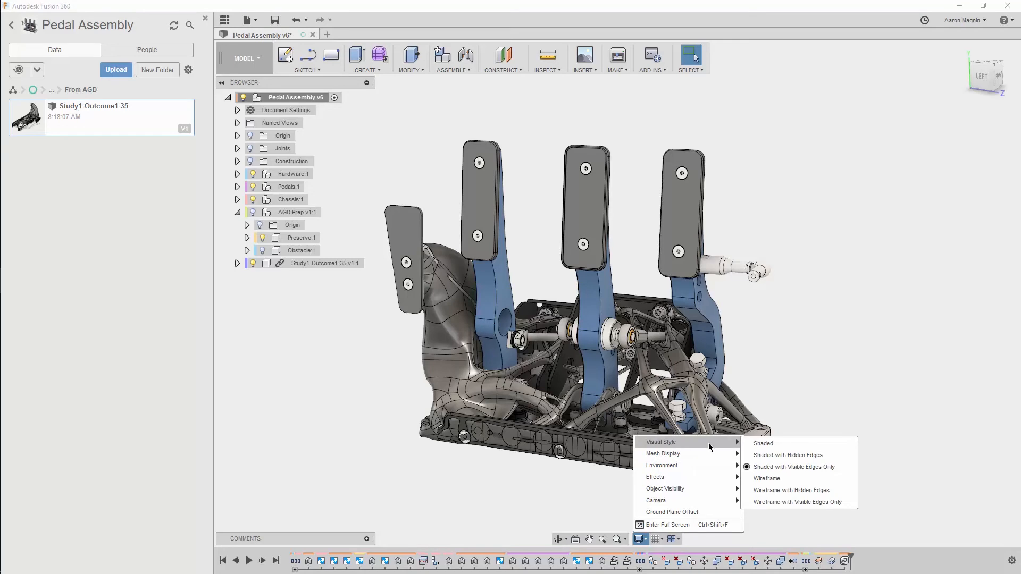
click(763, 443)
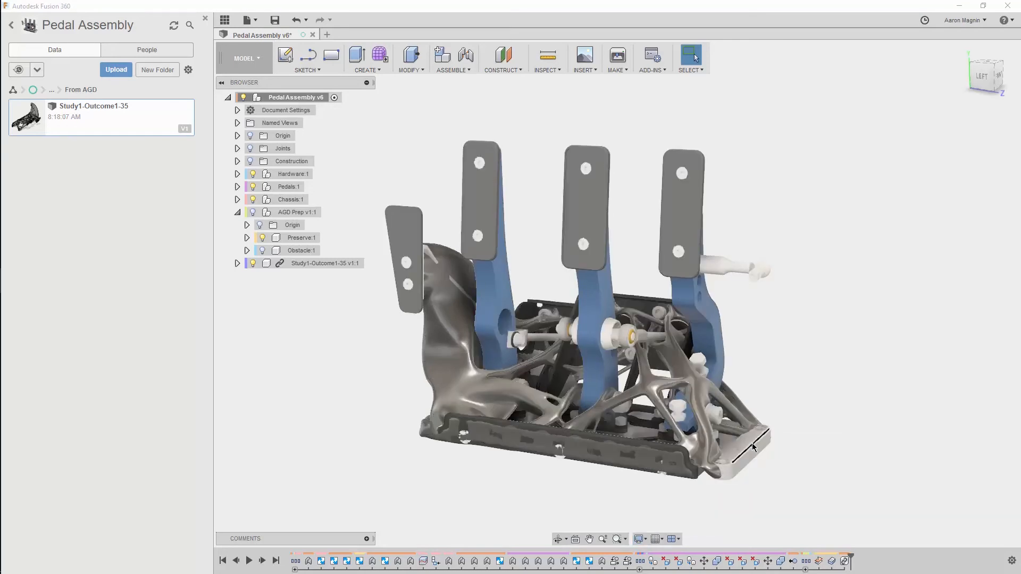
Search the appearance library for "cast" and apply a cast finish to the inserted outcome body.
key(a)
click(805, 357)
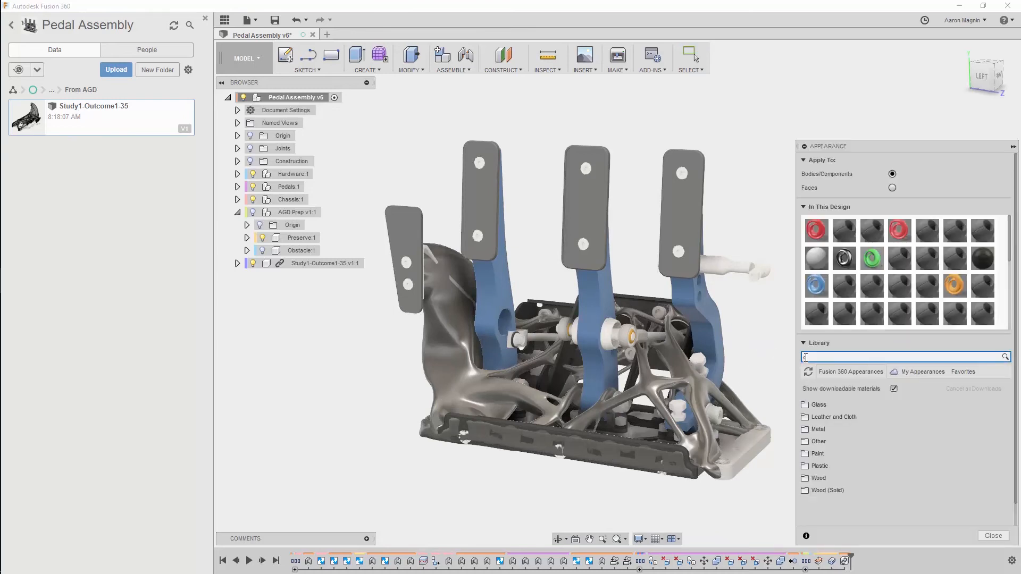
text(cast)
drag(845, 433, 516, 394)
click(983, 539)
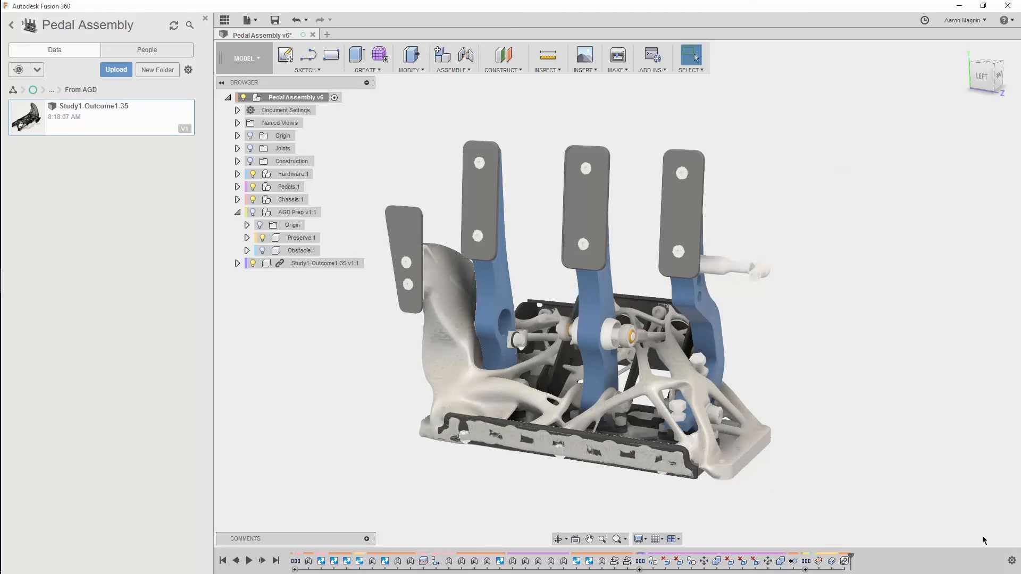
Hide the Chassis component and inspect the new pedal base with the pedals from the back and the front.
click(253, 198)
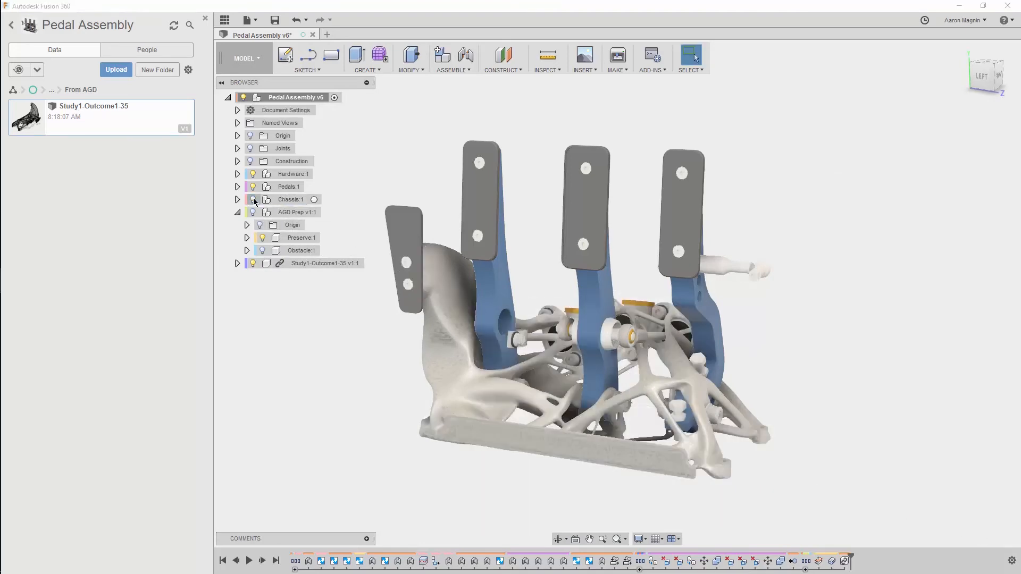
shift+middle_drag(331, 323, 512, 362)
drag(525, 244, 616, 210)
drag(719, 221, 717, 238)
click(742, 56)
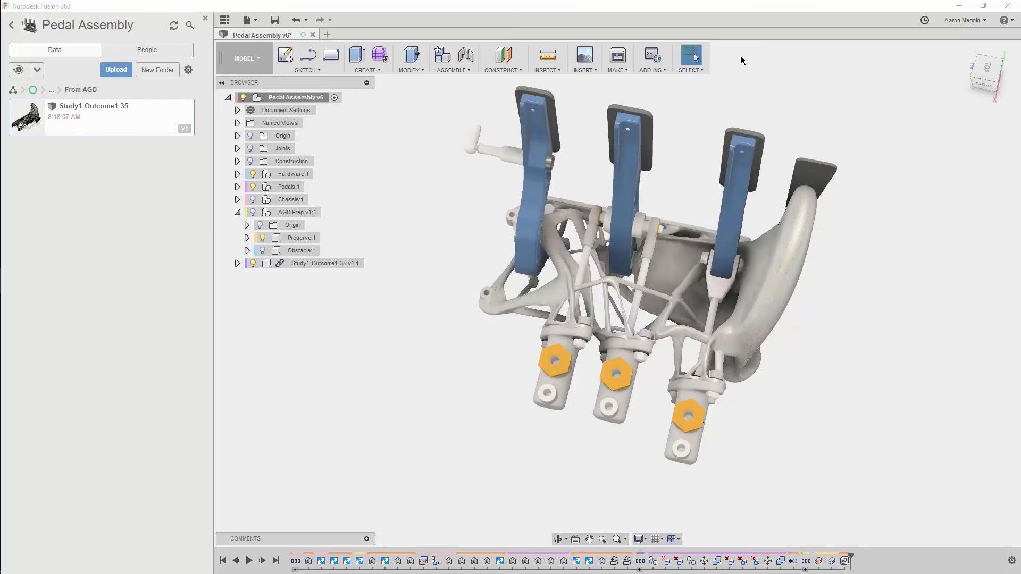
shift+middle_drag(690, 149, 509, 154)
key(F6)
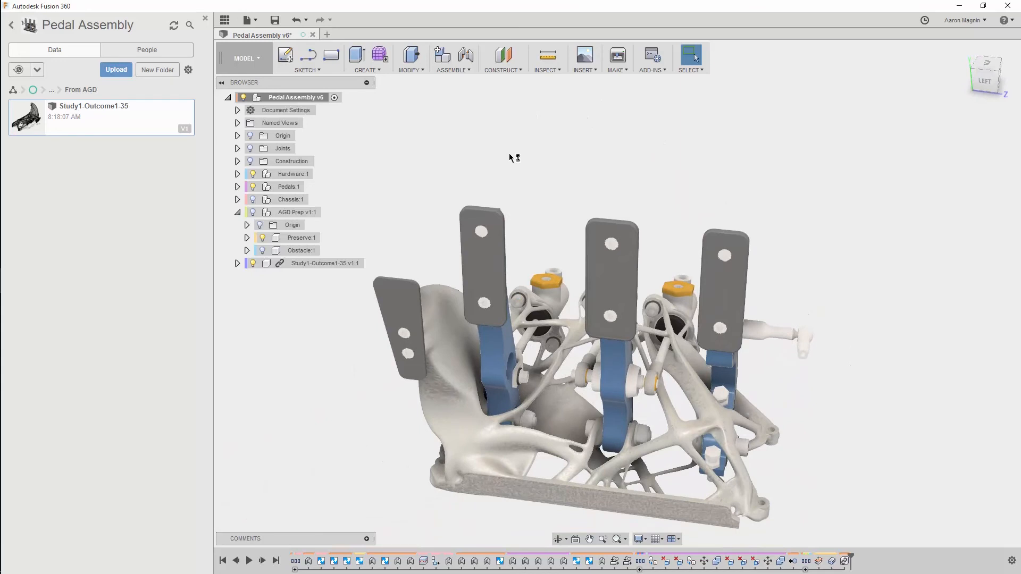
Invite a colleague to the Pedal Assembly project by e-mail and close the project data.
click(168, 52)
click(138, 66)
text(ma)
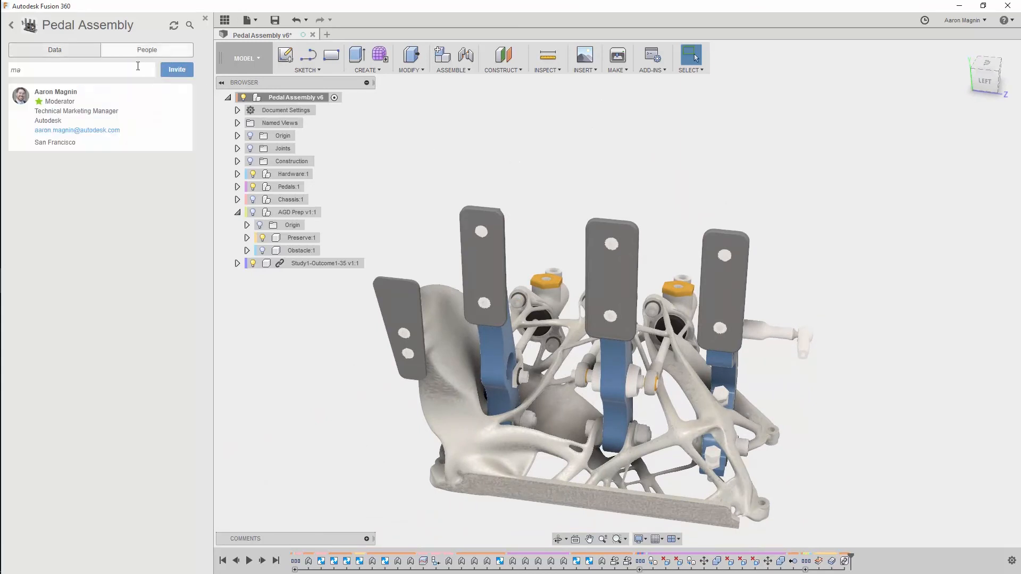
key(BackSpace)
click(169, 72)
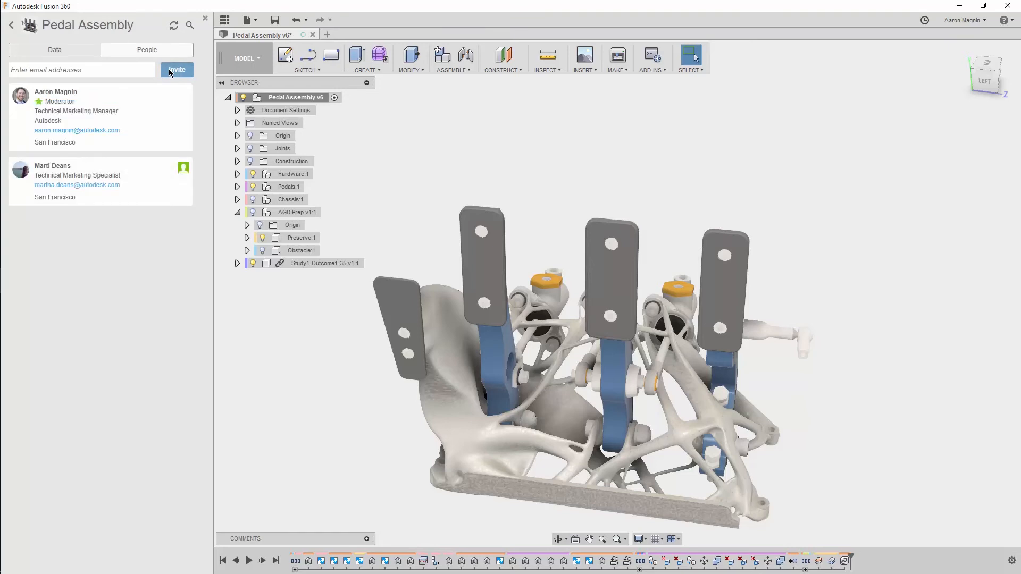
click(206, 20)
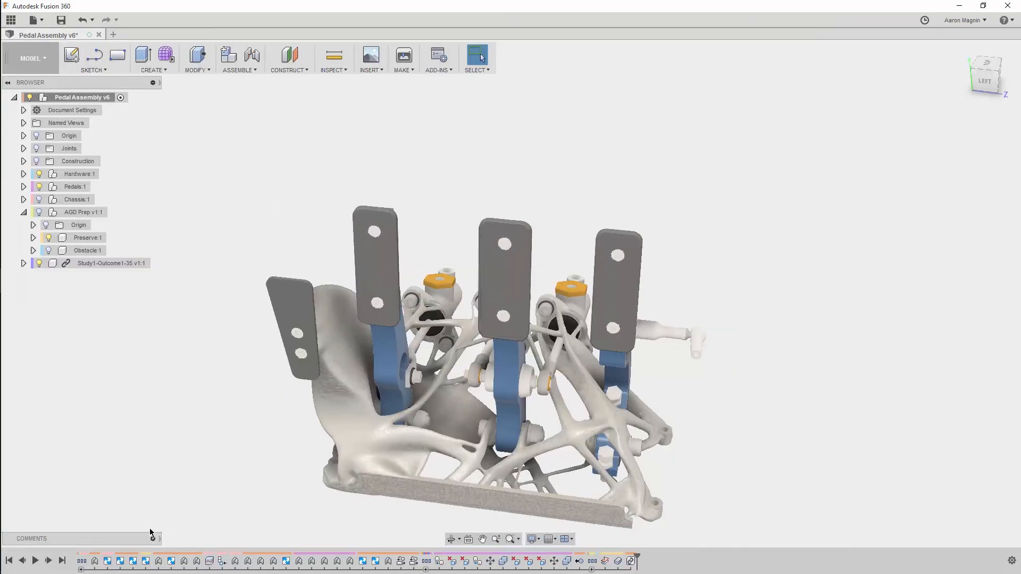
Post a comment mentioning the invited colleague, asking to finish the pedal base to required tolerances and promising modeling prep for probes and hole/tap information.
click(153, 538)
click(108, 442)
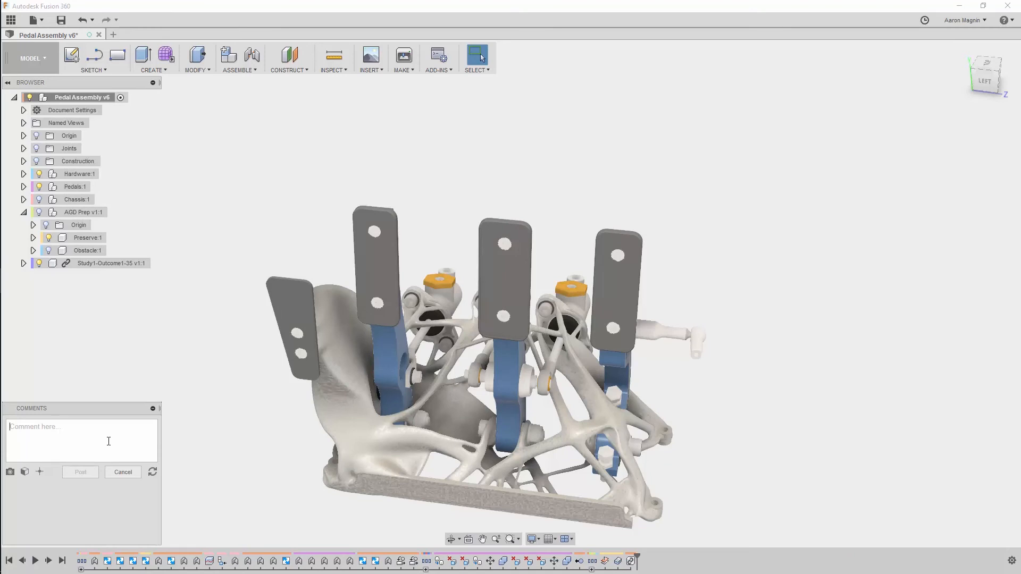
text(@mart)
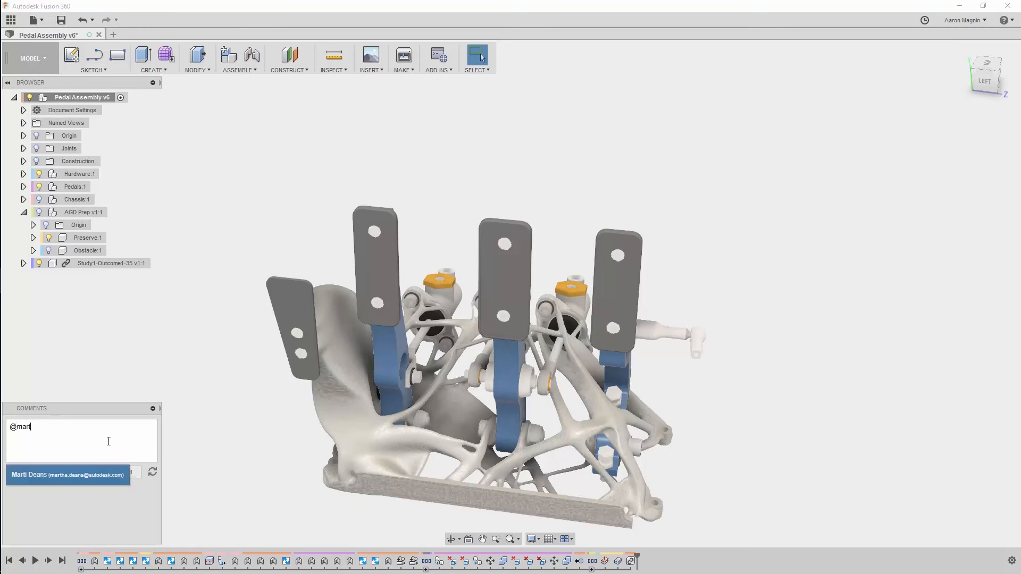
click(95, 479)
text(Can)
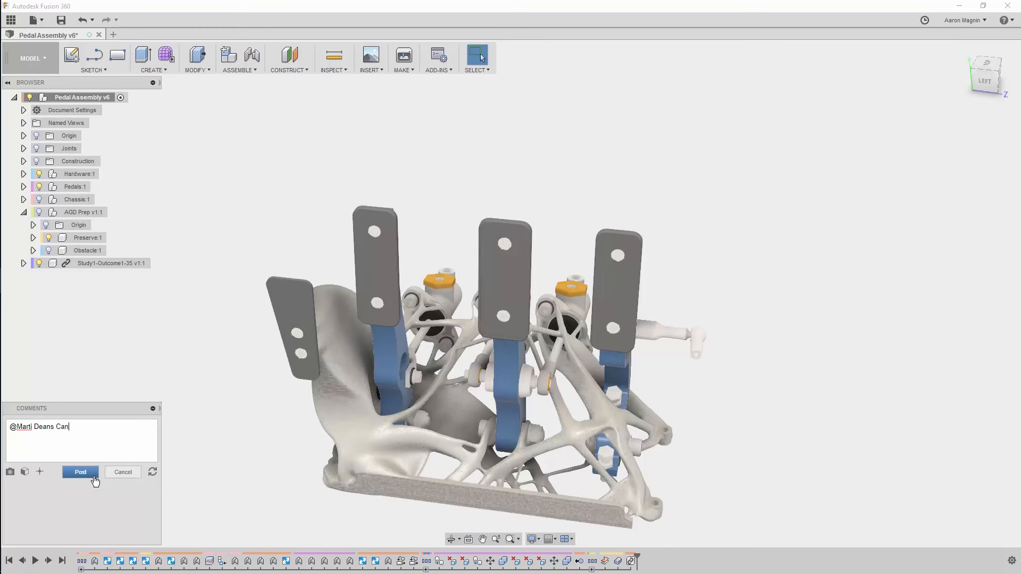
text( you finish this new pedal base to ensure interfaces meet required tolerances? I'll do some prep in the modeling workspace for probes and for hole/tap information.)
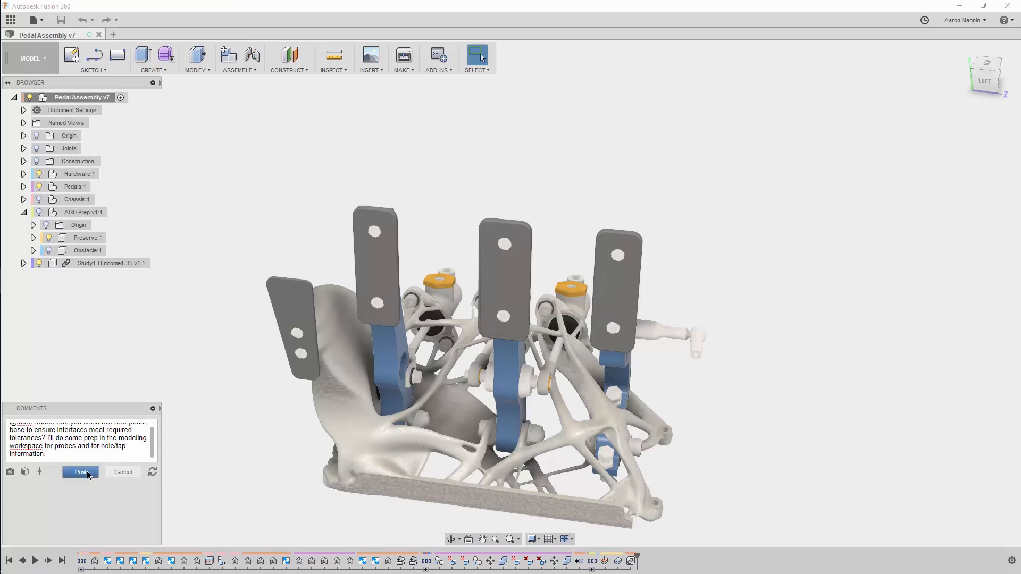
click(88, 472)
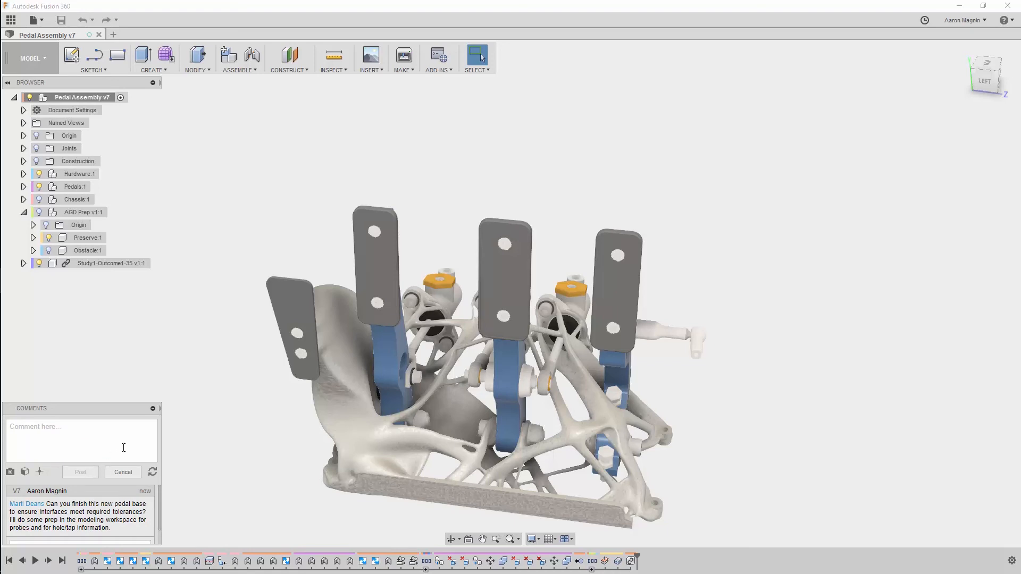
click(154, 410)
Switch to the Simulation workspace, activate Study 1 - Static Stress and view its displacement results with the mesh.
click(42, 61)
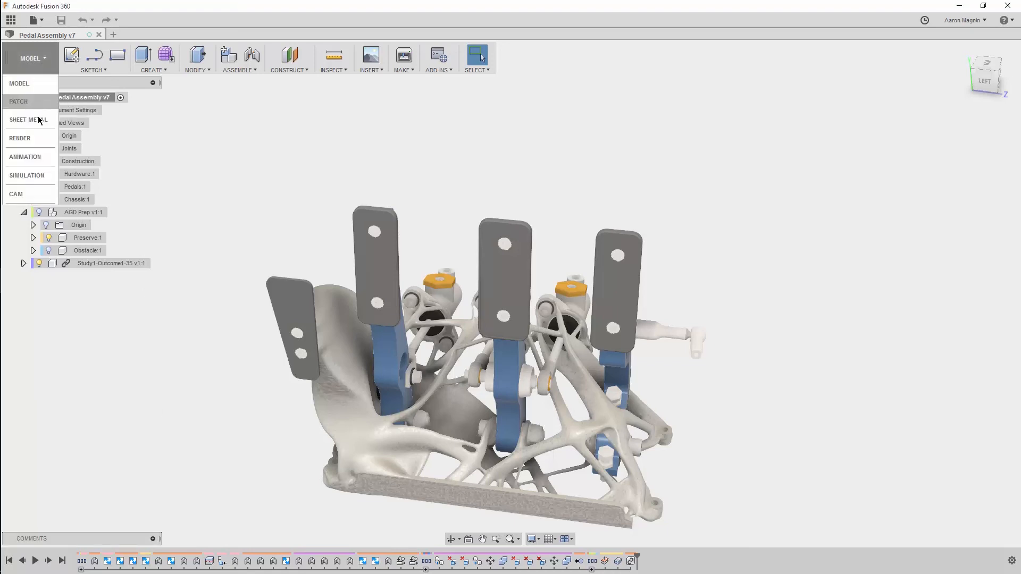
click(43, 174)
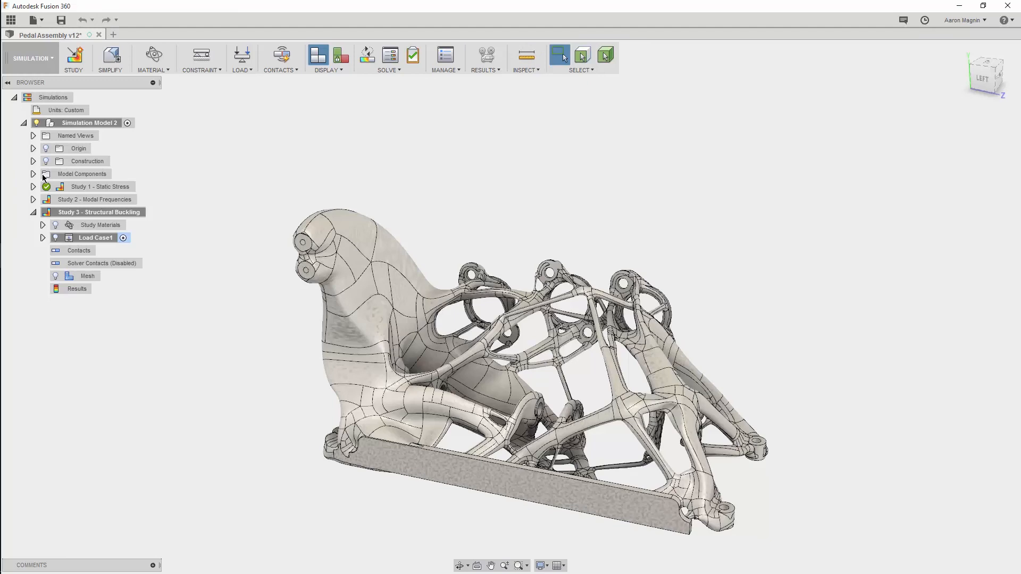
double_click(101, 186)
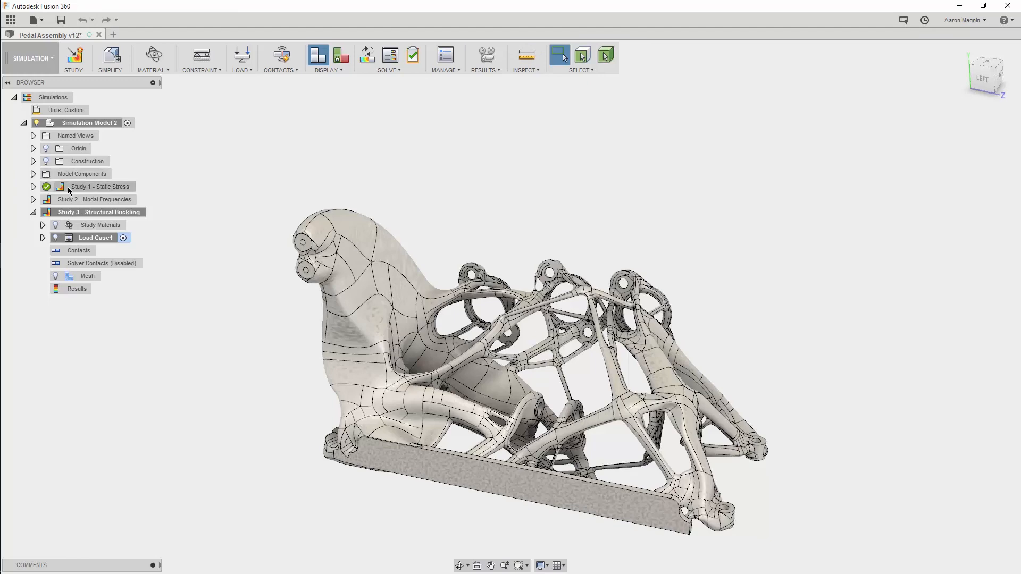
shift+middle_drag(246, 311, 225, 292)
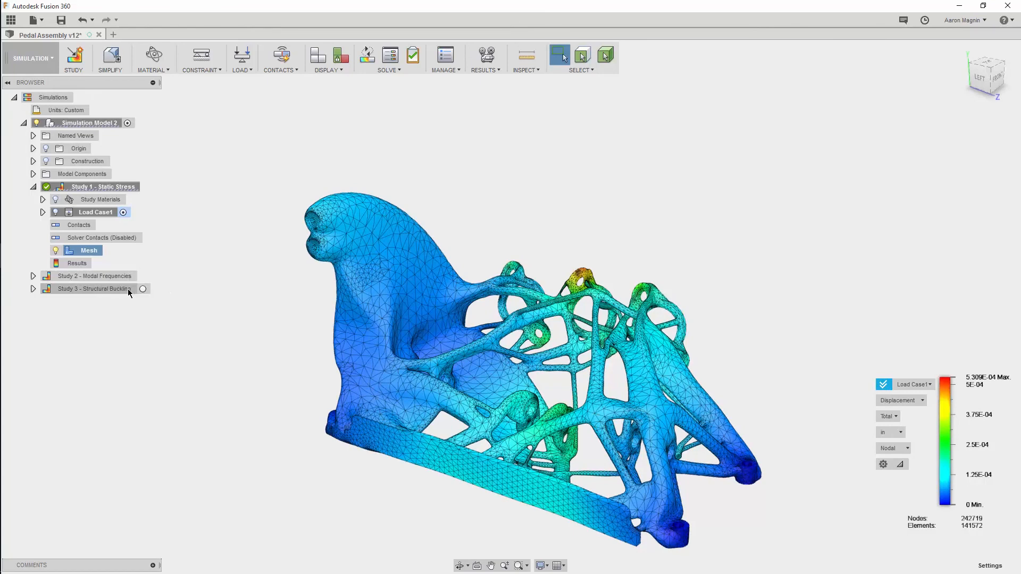
Solve Study 2 - Modal Frequencies and Study 3 - Structural Buckling on the cloud and dismiss the job status.
click(370, 59)
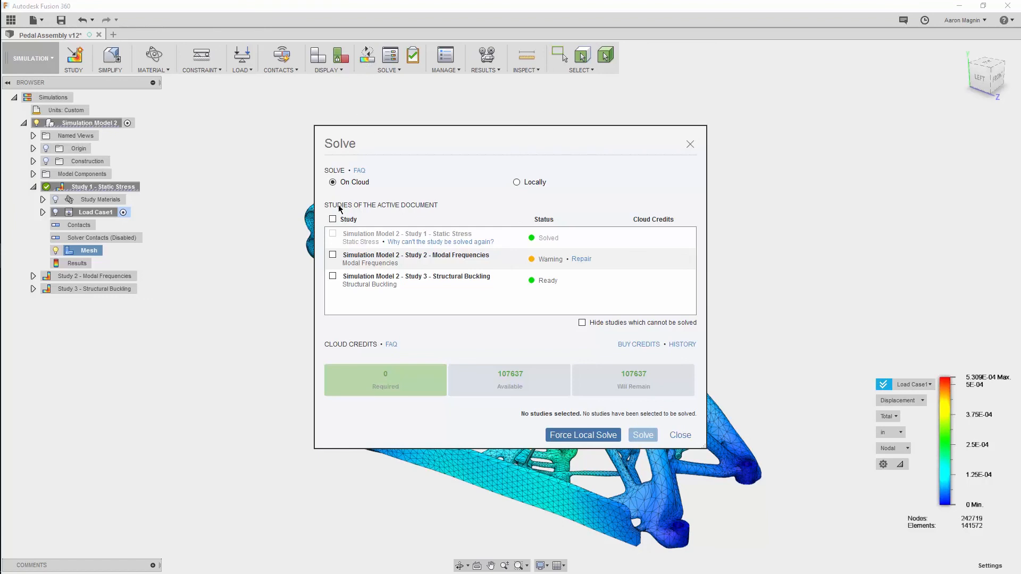
click(631, 437)
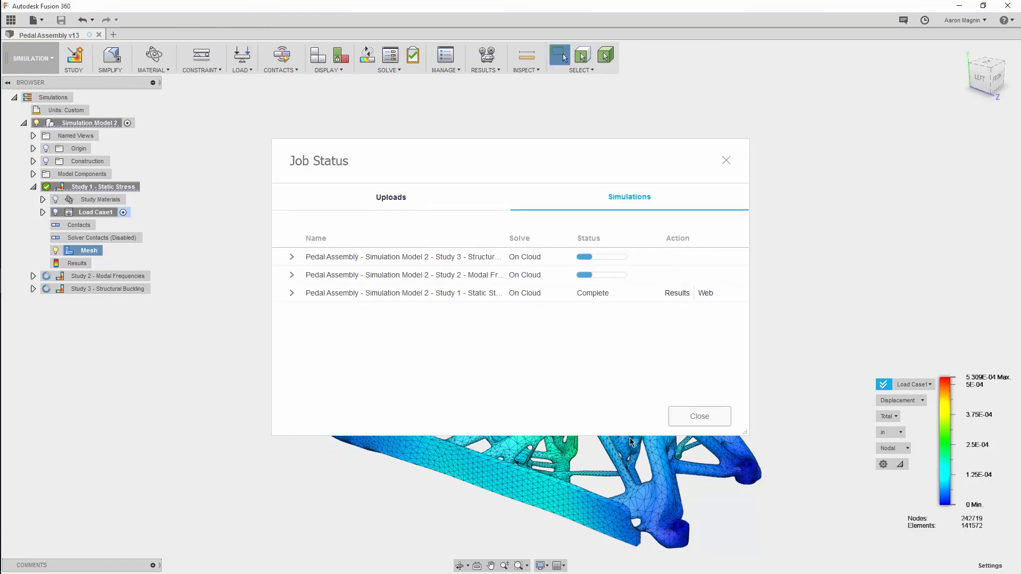
click(676, 423)
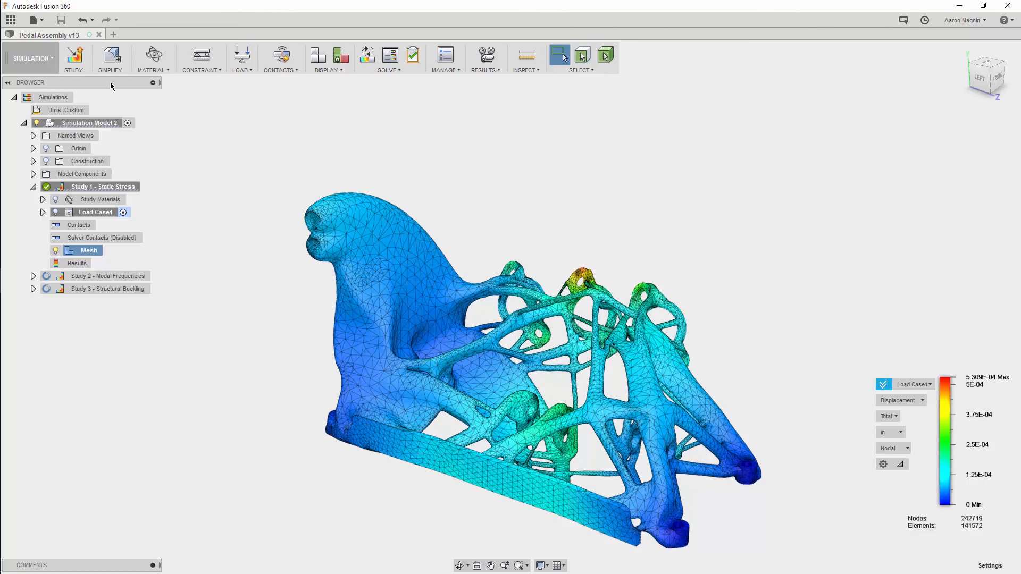
Open the Machined Body - CAM design from the project's From AGD folder and close the project data.
click(11, 20)
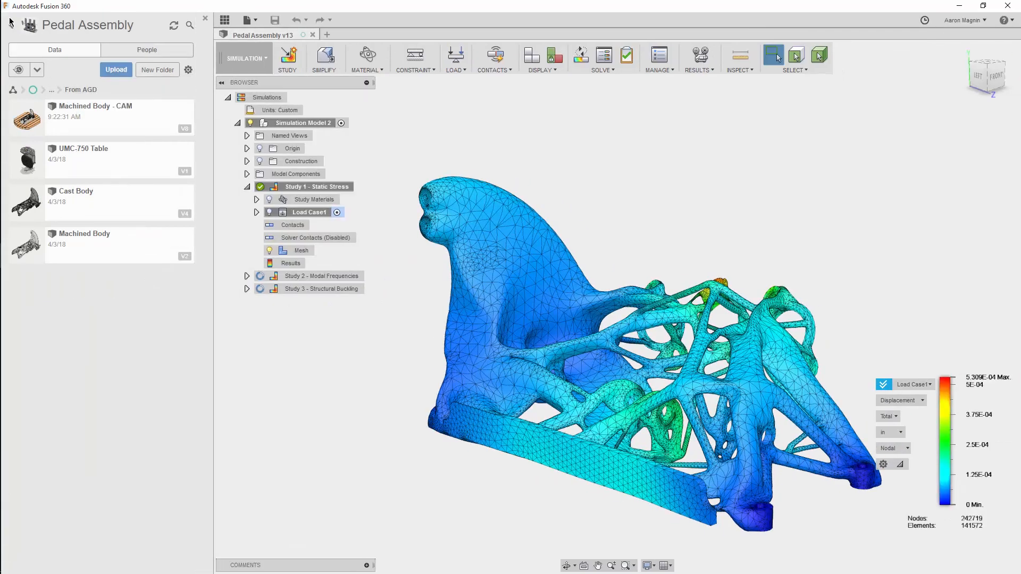
double_click(108, 123)
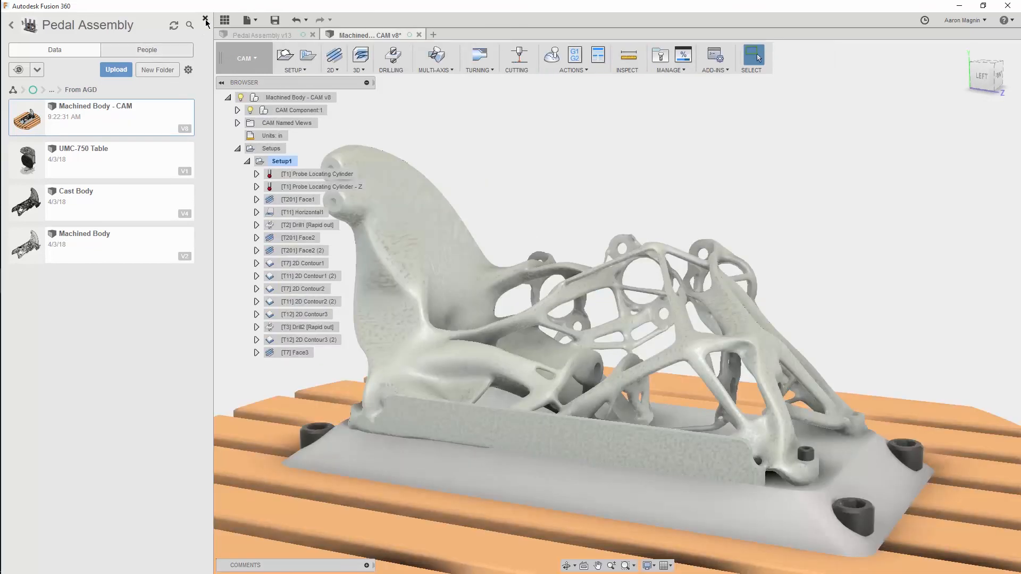
click(205, 19)
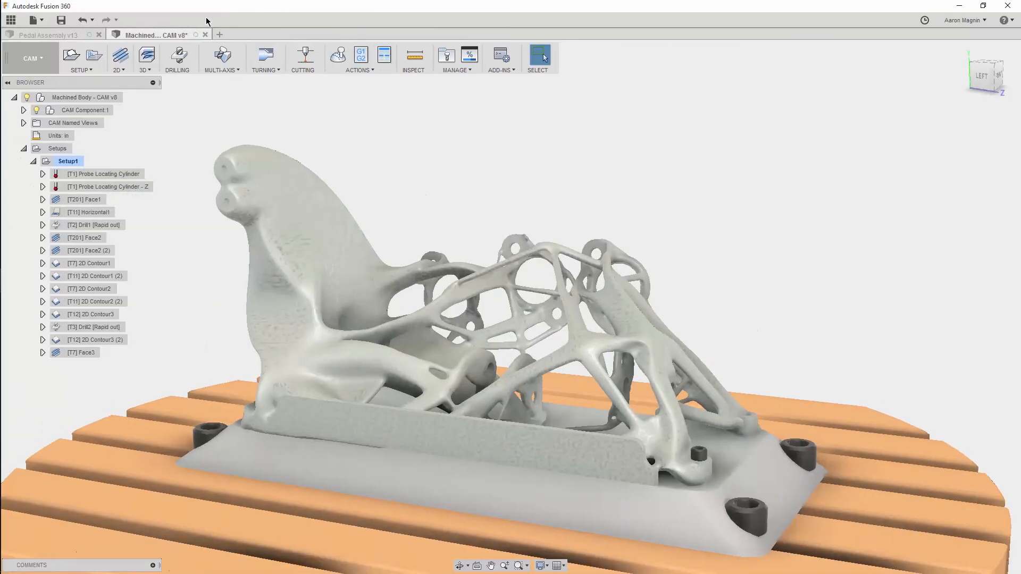
Simulate the toolpaths of Setup1, play the machining and watch it from the home view.
right_click(80, 162)
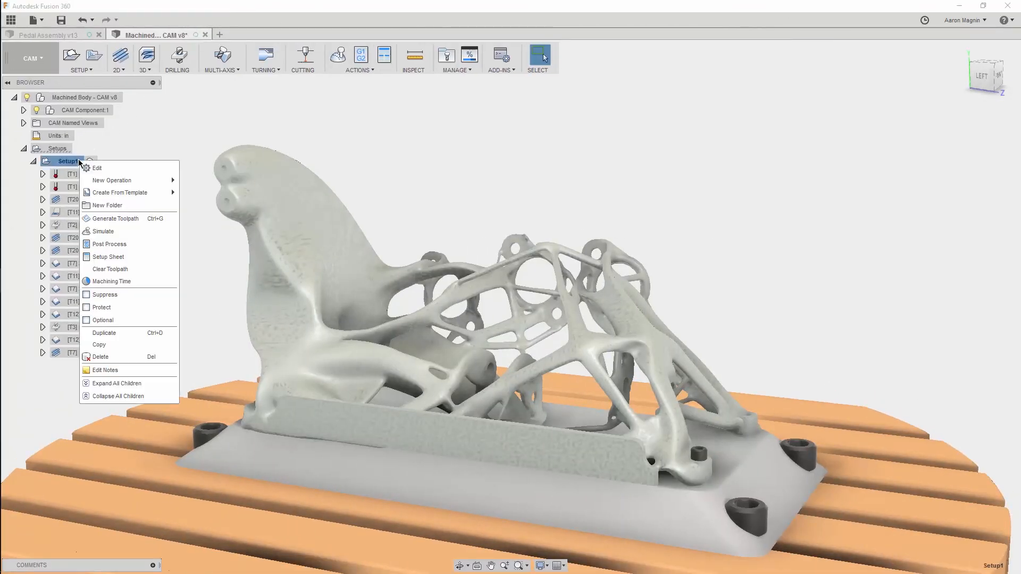
click(137, 231)
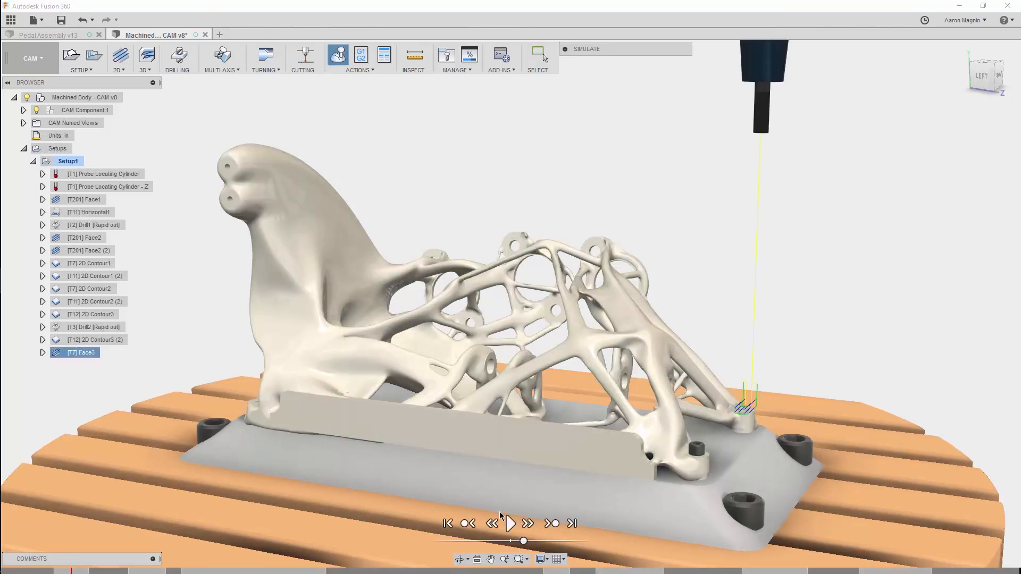
click(509, 524)
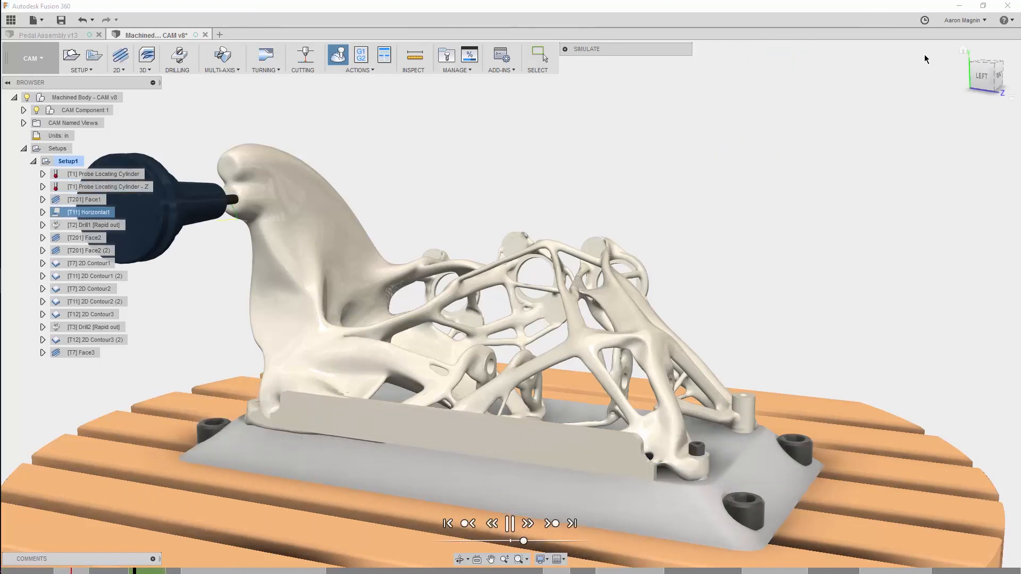
click(963, 49)
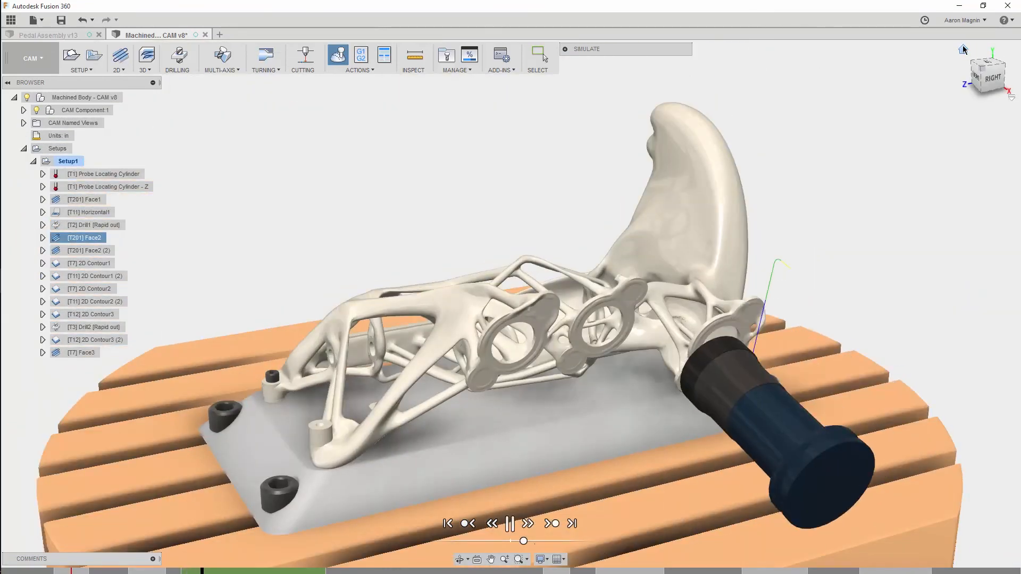